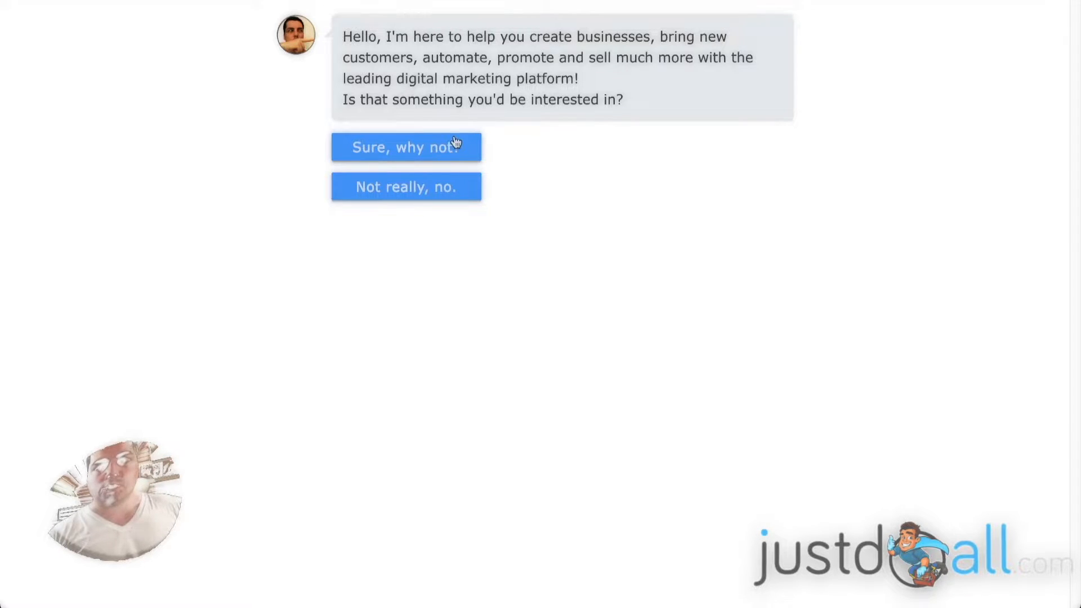
Accept the bot's 'Sure, why not?' offer and submit a test first name.
{"action": "left_click", "coordinate": [422, 148]}
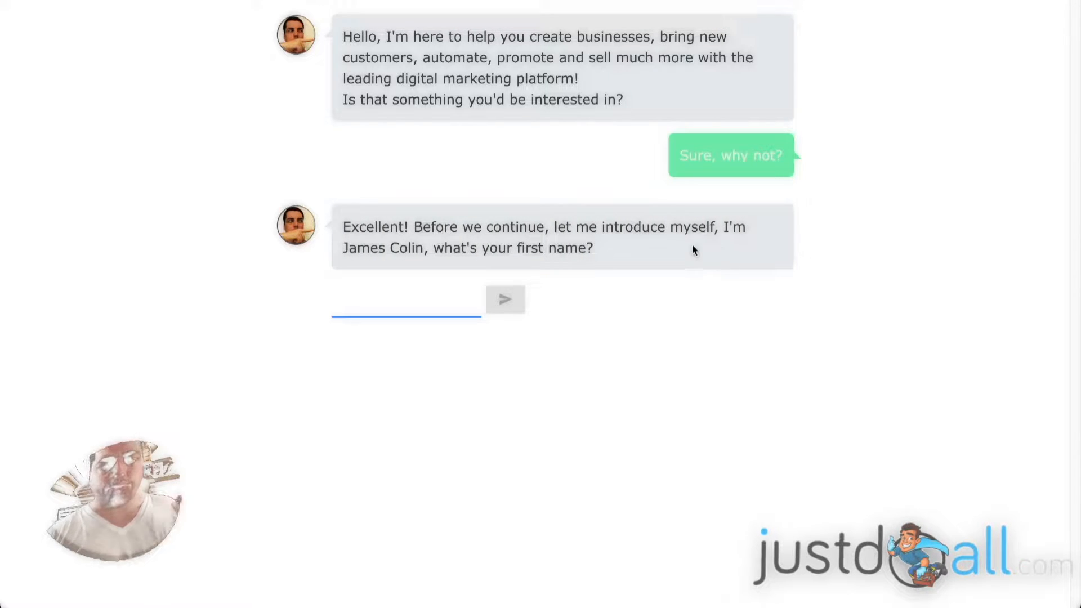
{"action": "left_click", "coordinate": [413, 300]}
{"action": "type", "text": "john"}
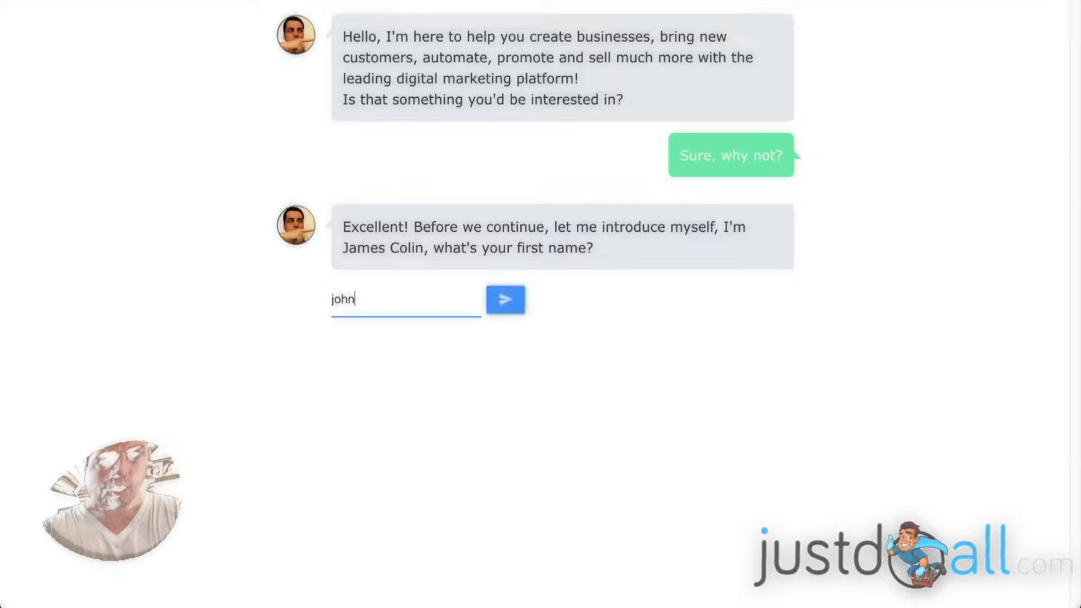
{"action": "type", "text": "test"}
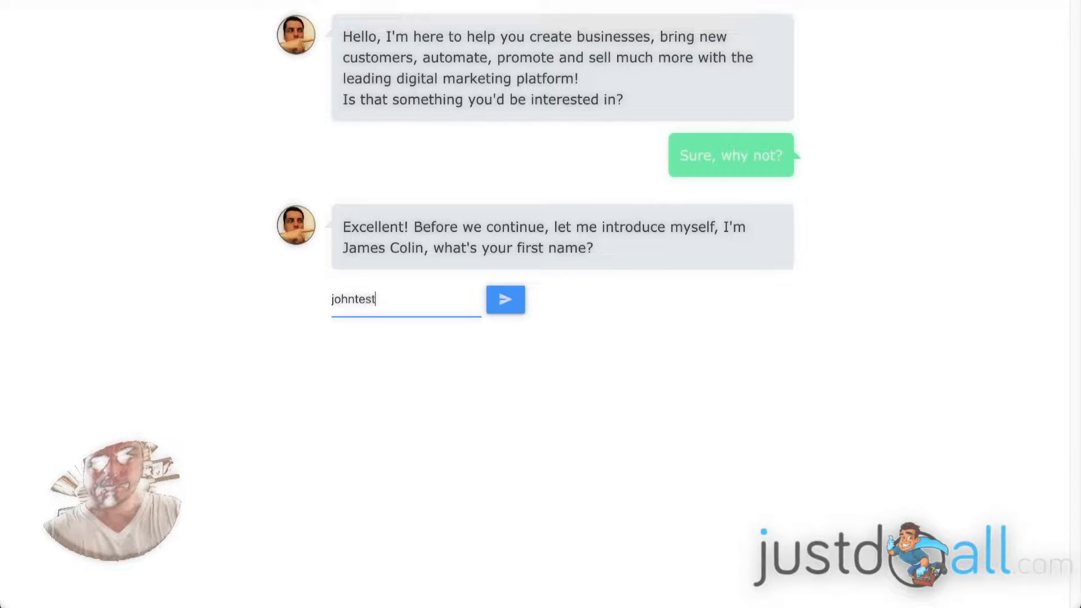
{"action": "left_click", "coordinate": [507, 298]}
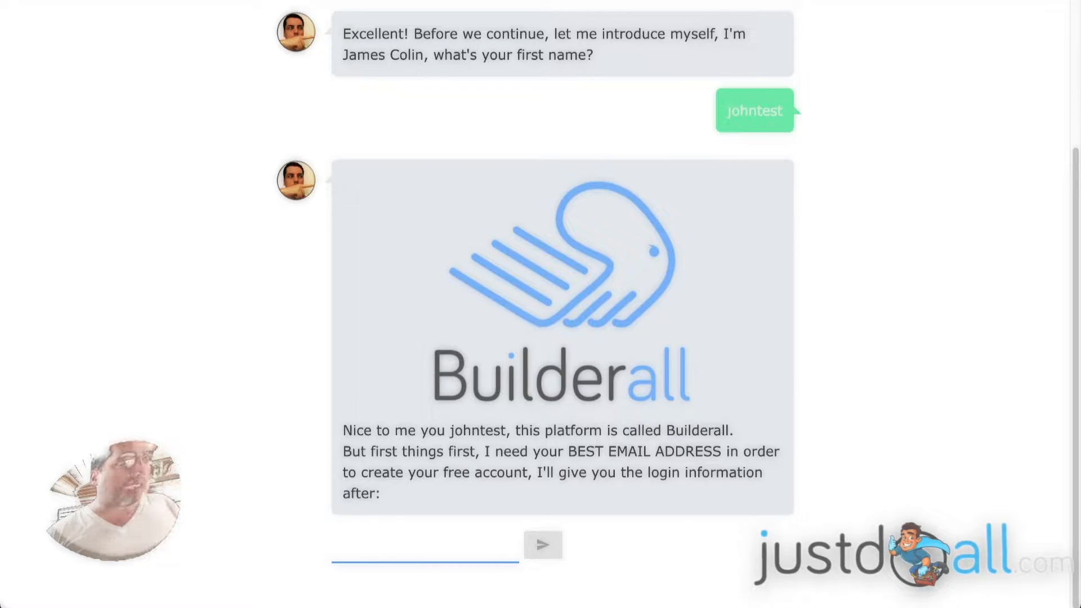
Paste and send a test email address, then review the bot's login-details reply.
{"action": "left_click", "coordinate": [414, 545]}
{"action": "key", "text": "ctrl+v"}
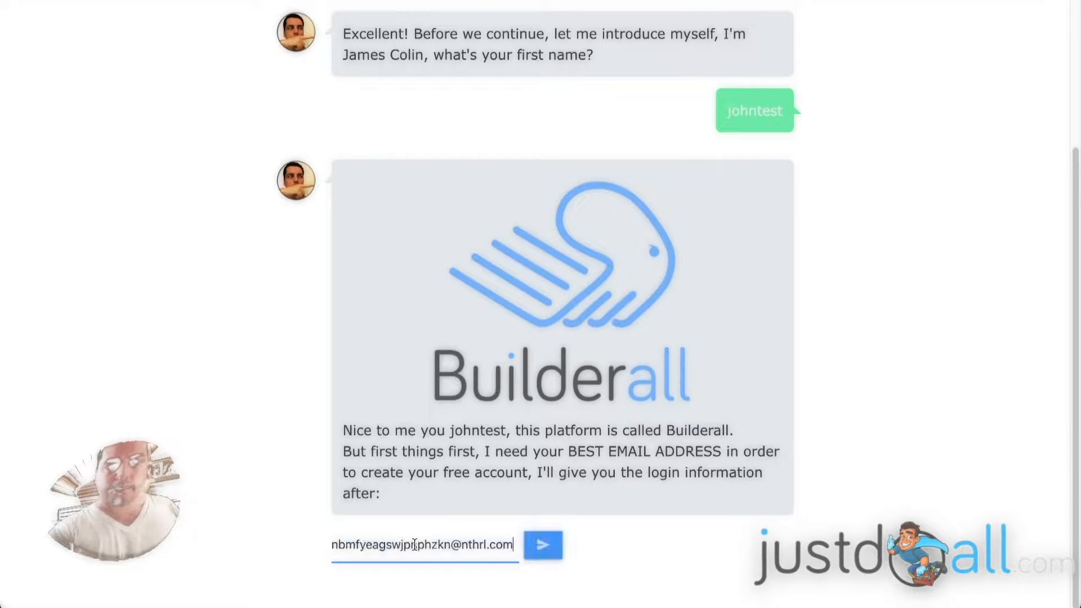
{"action": "left_click", "coordinate": [546, 545]}
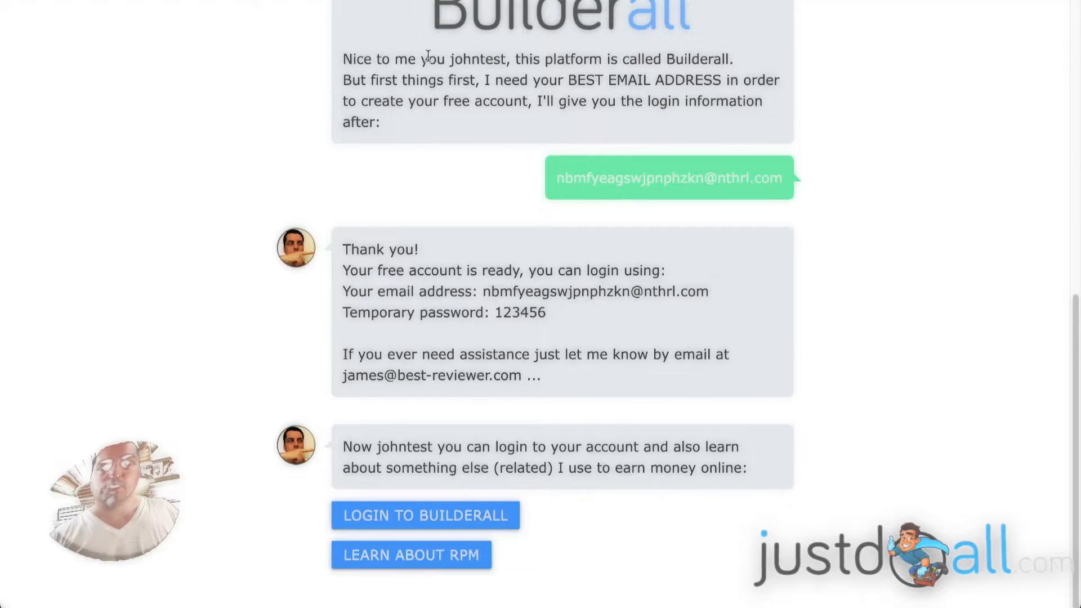
{"action": "scroll", "coordinate": [615, 239], "scroll_direction": "up", "scroll_amount": 10}
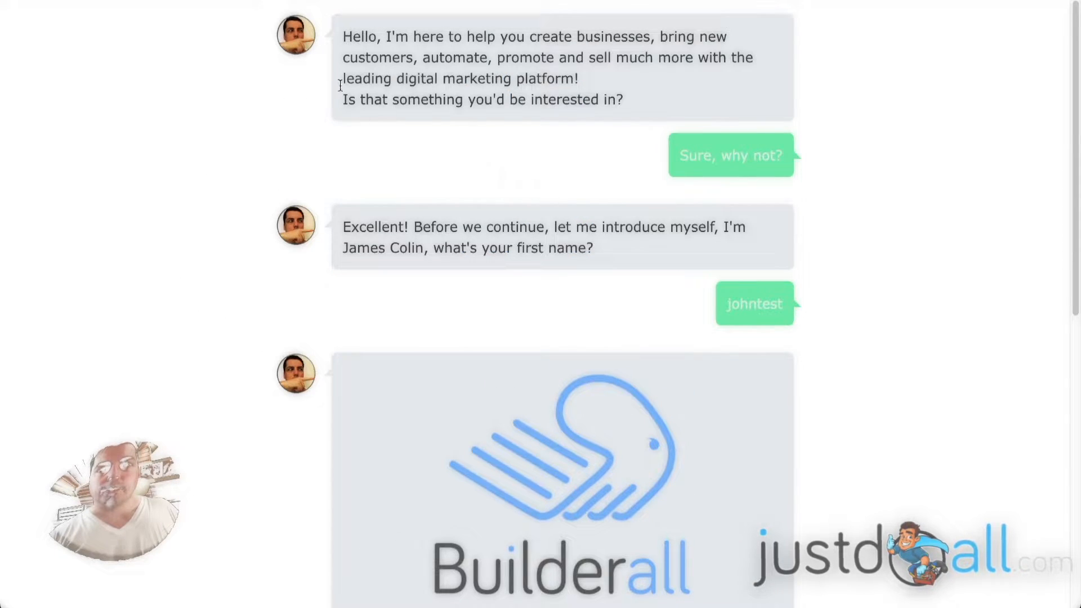
{"action": "scroll", "coordinate": [555, 188], "scroll_direction": "down", "scroll_amount": 10}
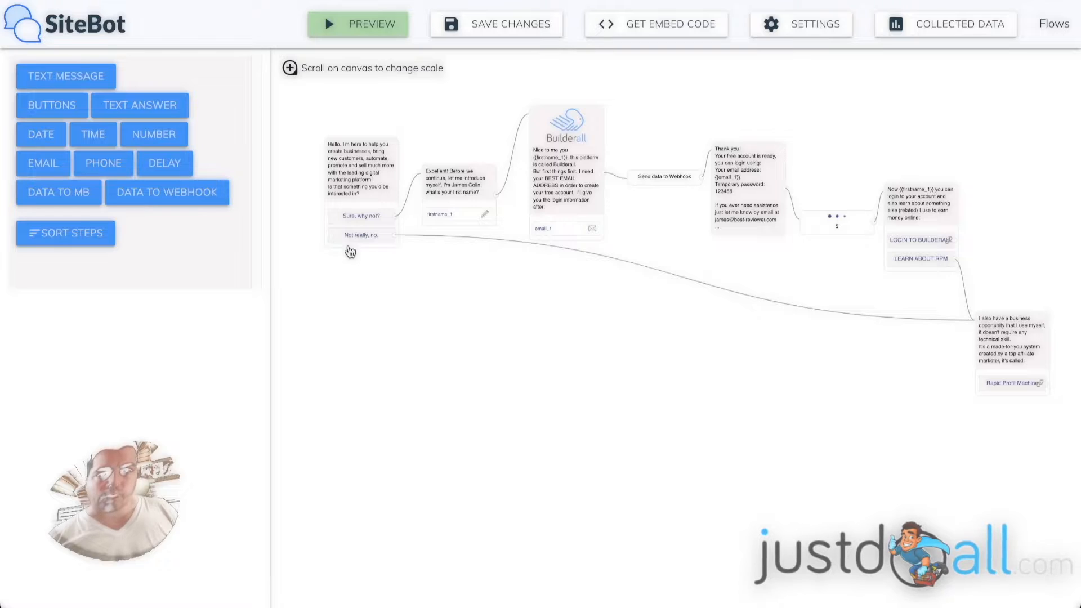
{"action": "scroll", "coordinate": [355, 183], "scroll_direction": "up", "scroll_amount": 5}
{"action": "scroll", "coordinate": [355, 183], "scroll_direction": "up", "scroll_amount": 1}
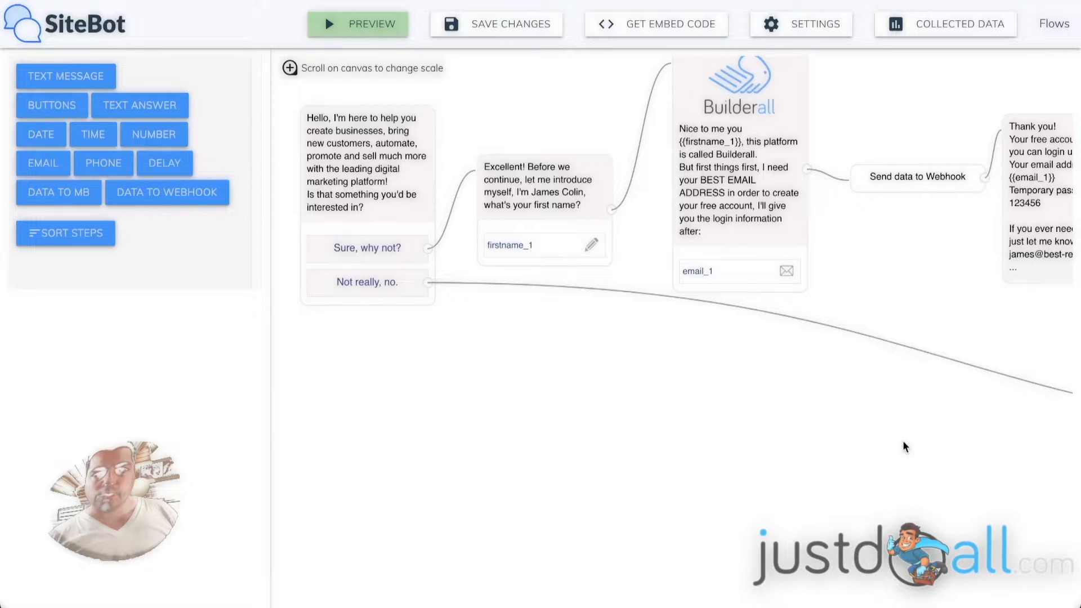
{"action": "left_click_drag", "start_coordinate": [905, 442], "coordinate": [323, 309]}
{"action": "left_click_drag", "start_coordinate": [729, 344], "coordinate": [590, 335]}
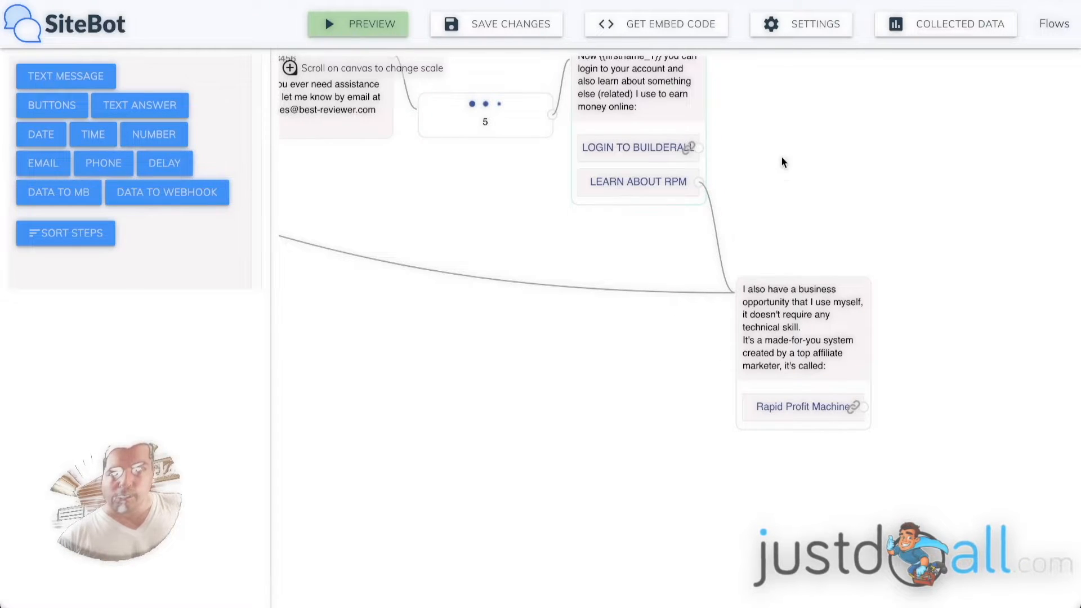
{"action": "left_click_drag", "start_coordinate": [779, 164], "coordinate": [772, 252]}
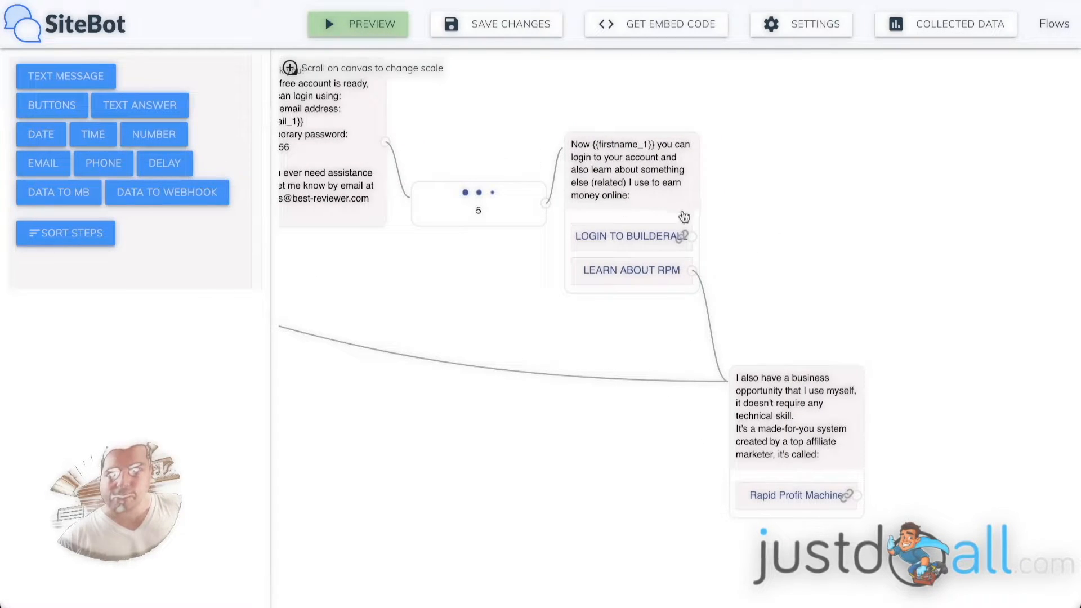
{"action": "mouse_move", "coordinate": [701, 278]}
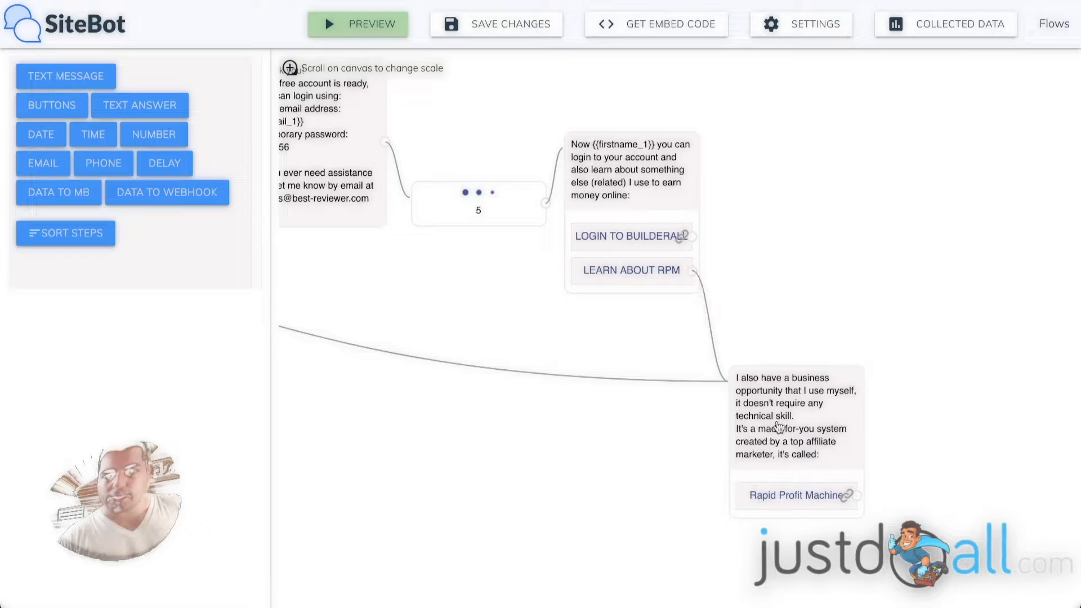
{"action": "left_click_drag", "start_coordinate": [403, 408], "coordinate": [682, 462]}
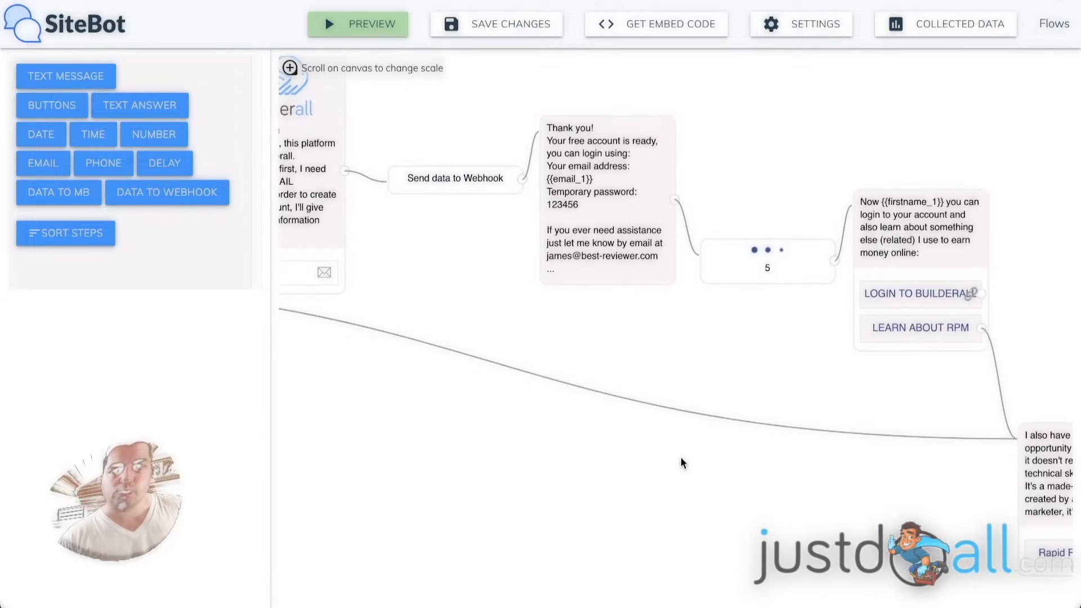
{"action": "left_click_drag", "start_coordinate": [437, 414], "coordinate": [926, 491]}
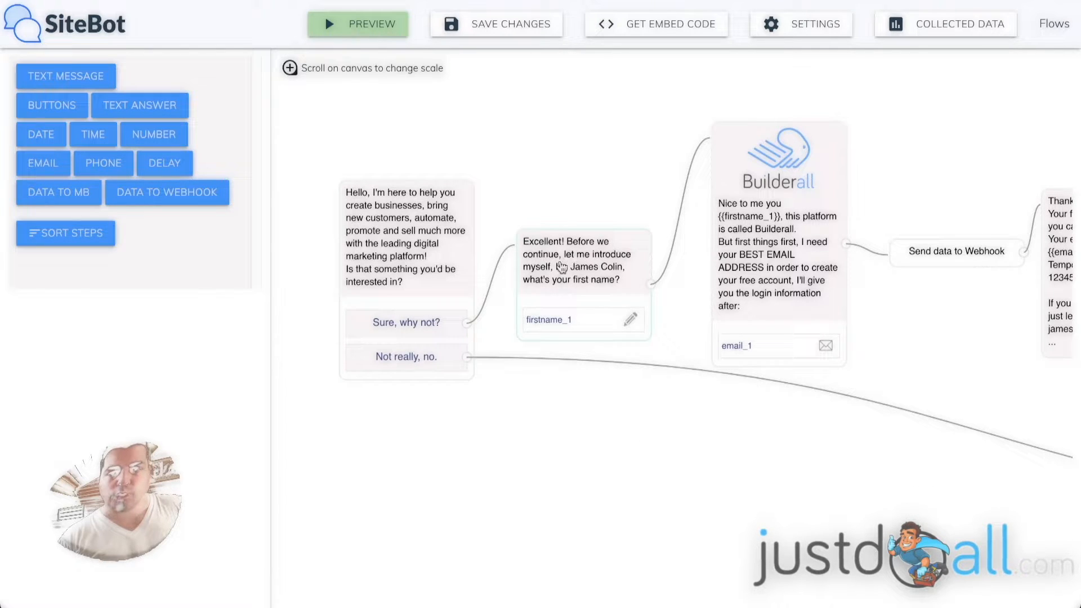
{"action": "left_click_drag", "start_coordinate": [664, 425], "coordinate": [619, 361]}
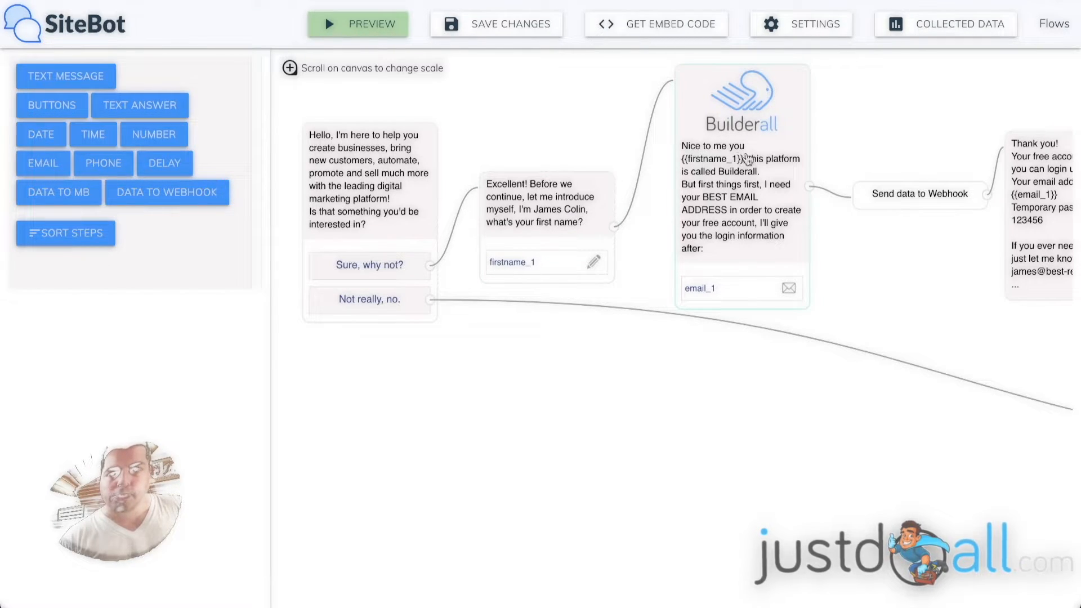
Change the Builderall email step's text from 'Nice to me you' to 'Nice to meet you'.
{"action": "left_click", "coordinate": [735, 161]}
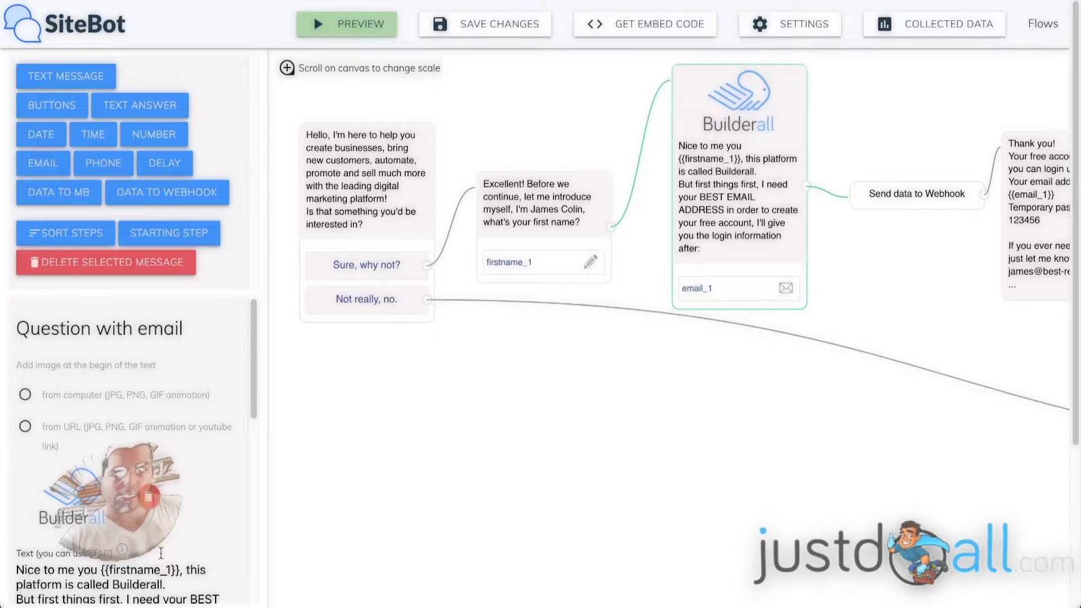
{"action": "left_click", "coordinate": [74, 569]}
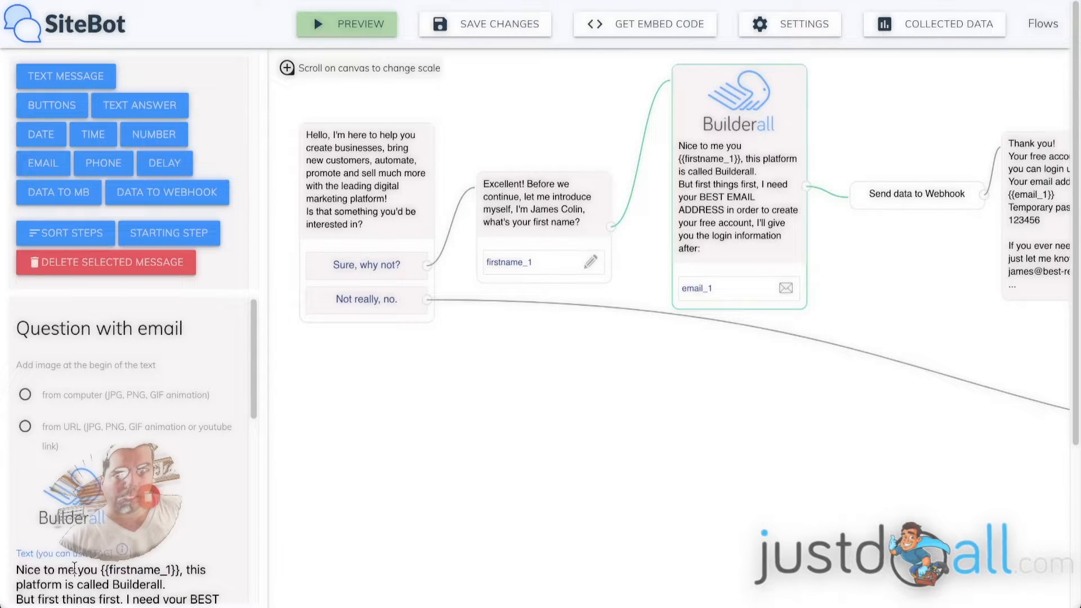
{"action": "type", "text": "et"}
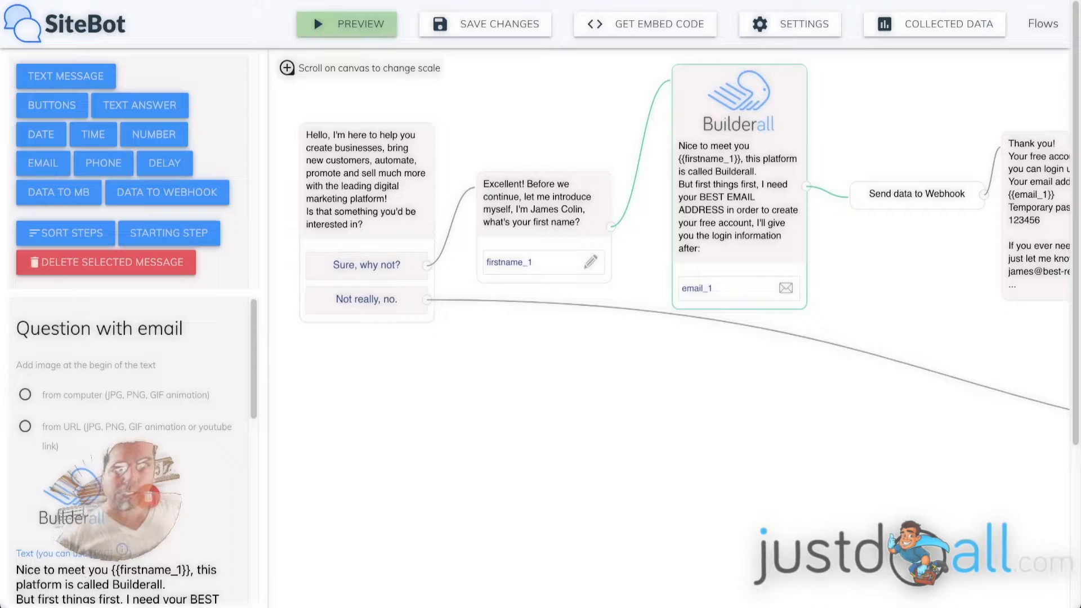
{"action": "left_click", "coordinate": [442, 421]}
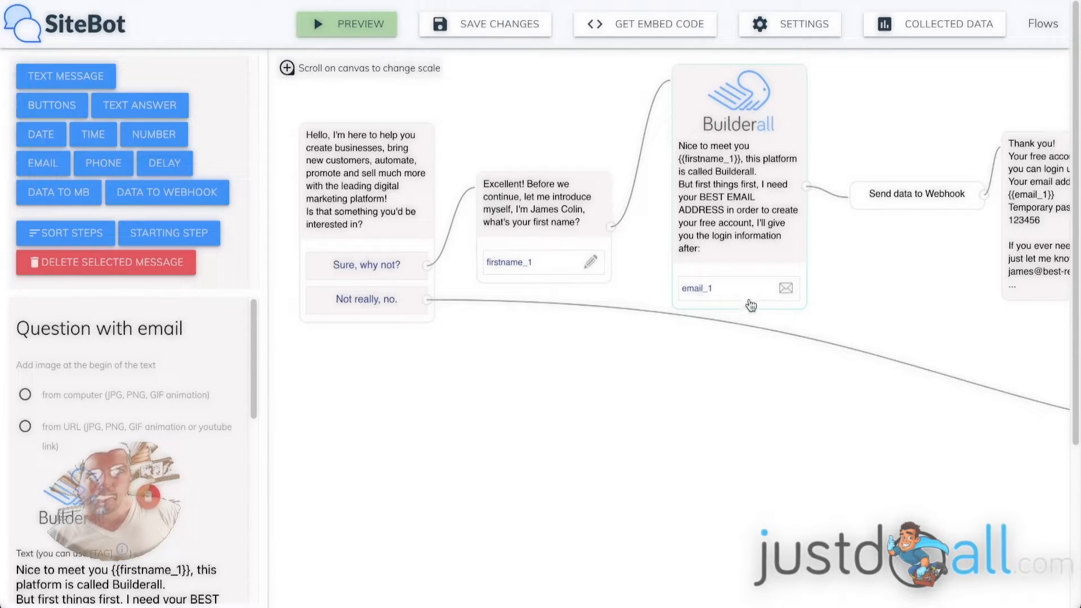
Pan across the flow to the delay and closing steps, then back to the webhook step.
{"action": "left_click_drag", "start_coordinate": [935, 257], "coordinate": [633, 250]}
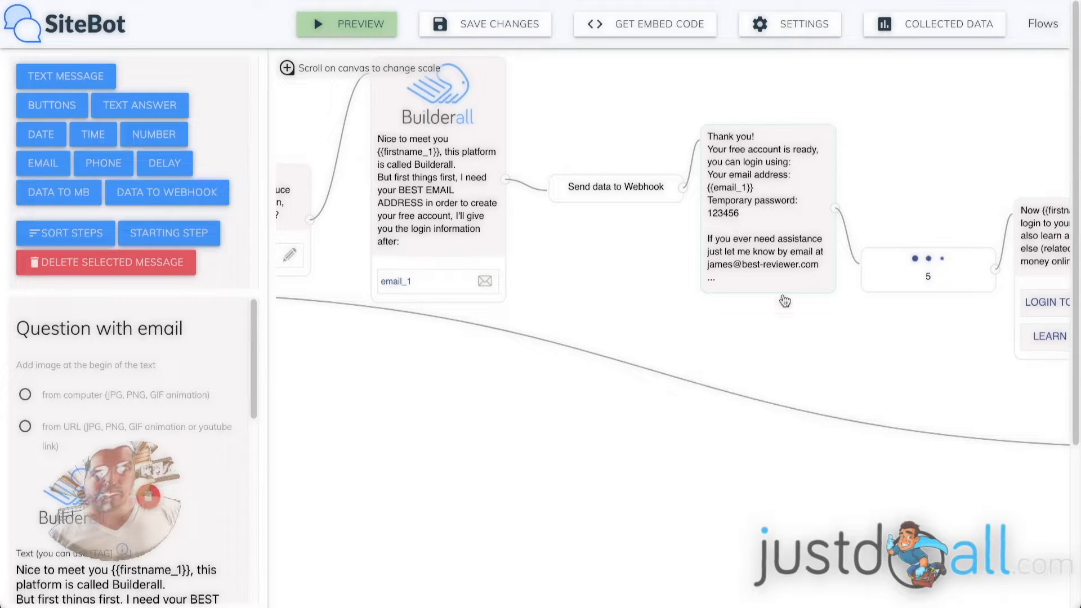
{"action": "left_click_drag", "start_coordinate": [938, 357], "coordinate": [629, 340]}
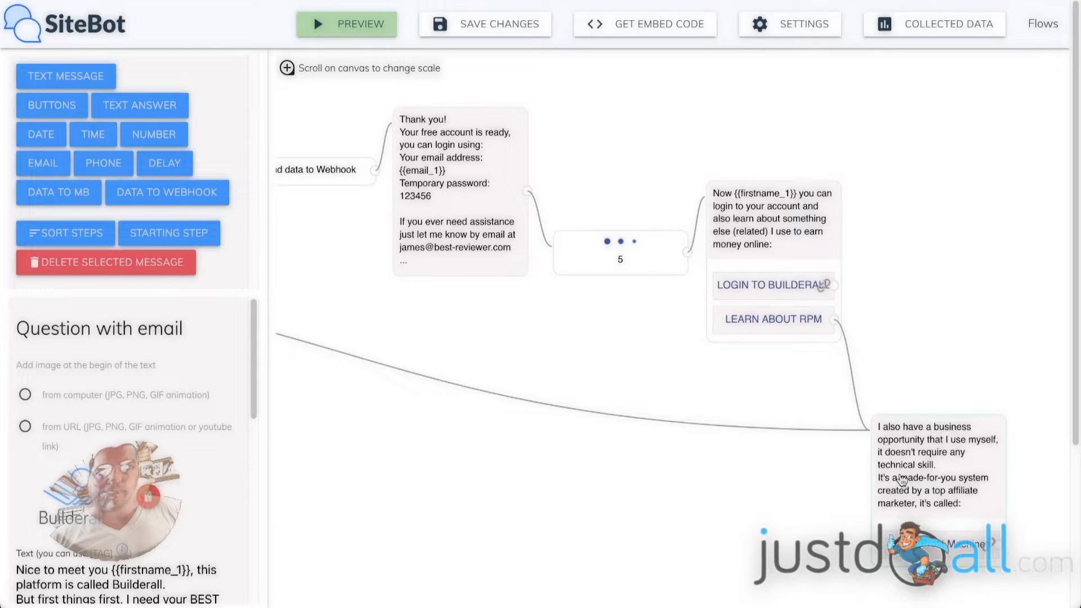
{"action": "left_click_drag", "start_coordinate": [376, 345], "coordinate": [619, 387]}
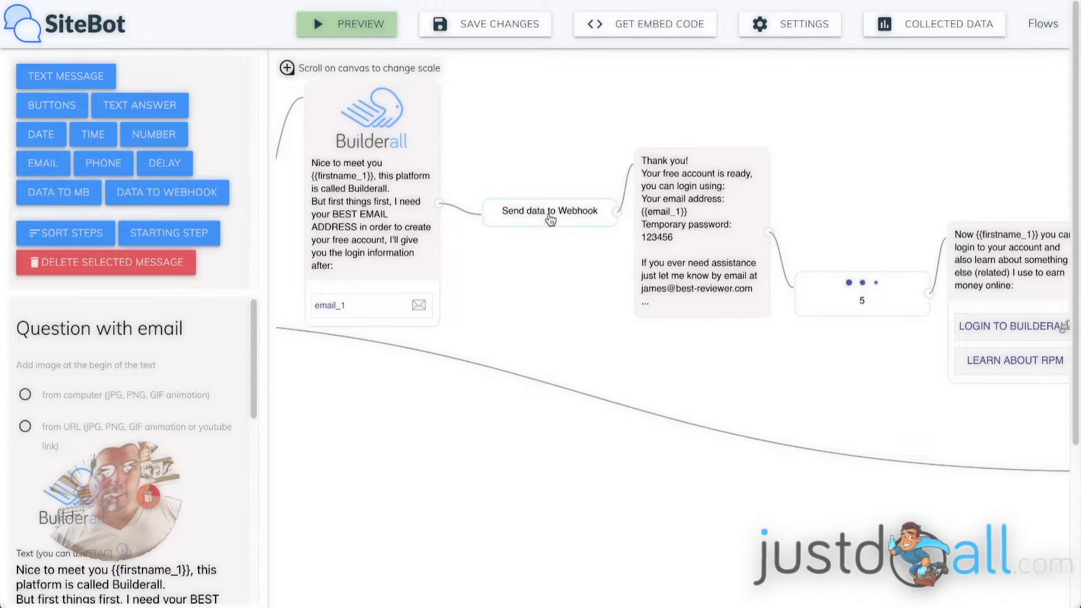
Check the Send data to Webhook step's Pabbly URL and email_1/firstname_1 fields, then switch to Firefox.
{"action": "left_click", "coordinate": [550, 219]}
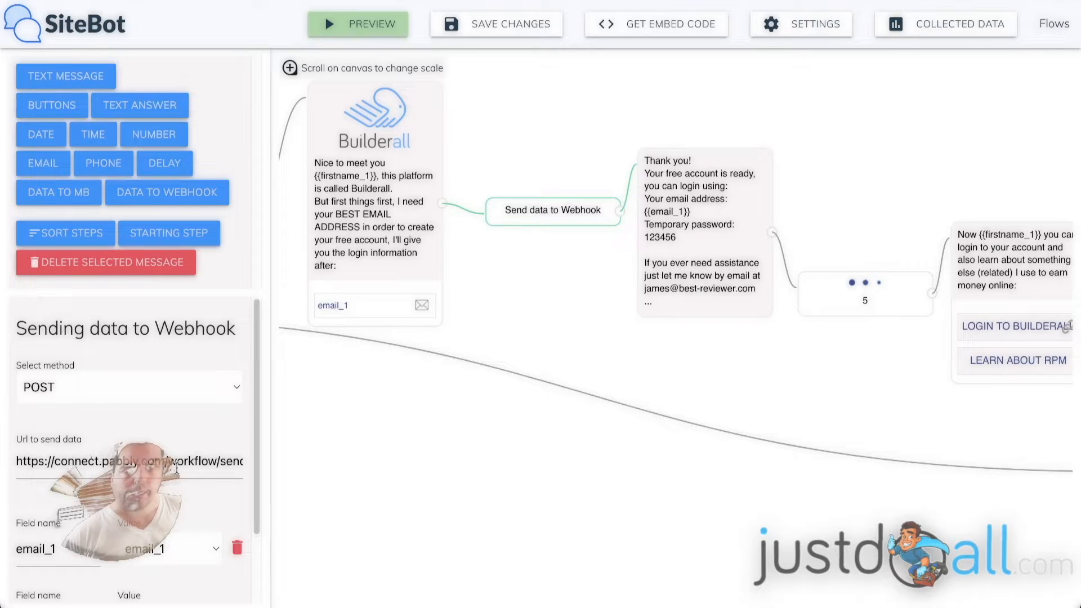
{"action": "scroll", "coordinate": [234, 446], "scroll_direction": "down", "scroll_amount": 2}
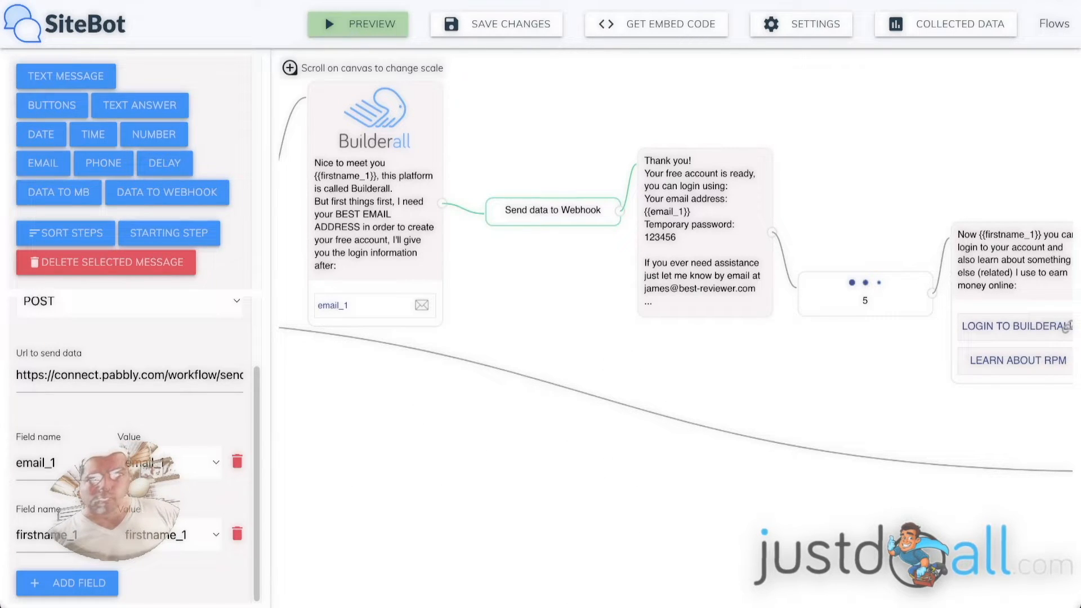
{"action": "mouse_move", "coordinate": [610, 604]}
{"action": "left_click", "coordinate": [723, 565]}
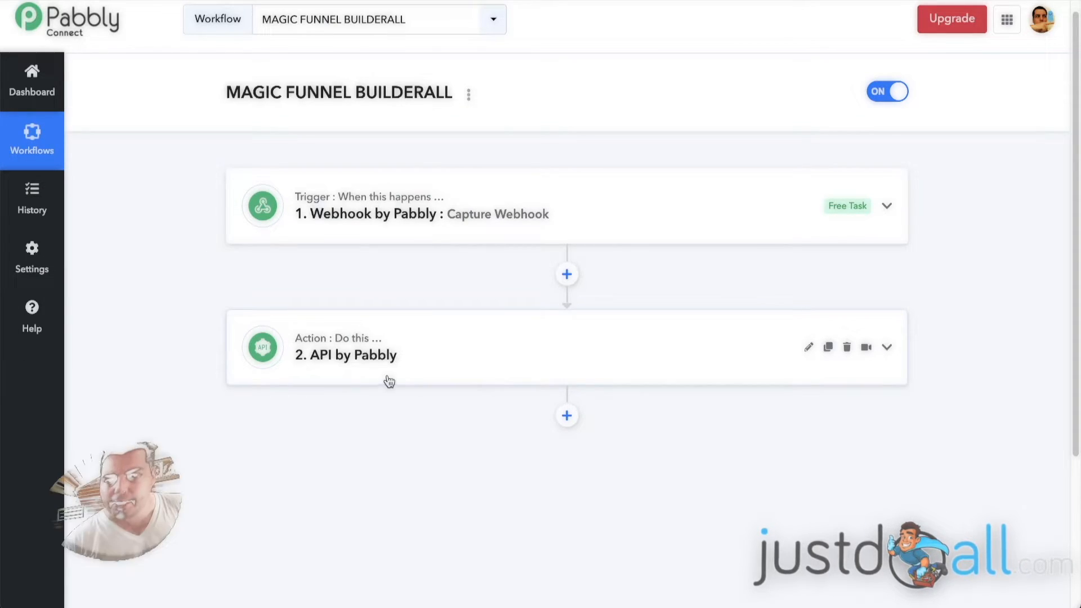
{"action": "left_click", "coordinate": [594, 203]}
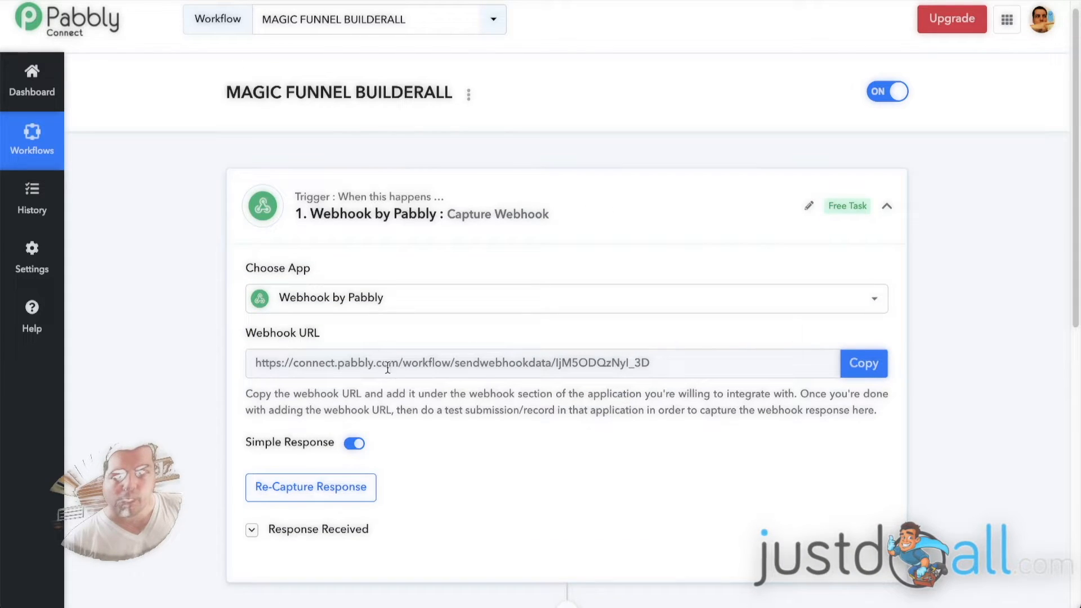
{"action": "left_click", "coordinate": [558, 201]}
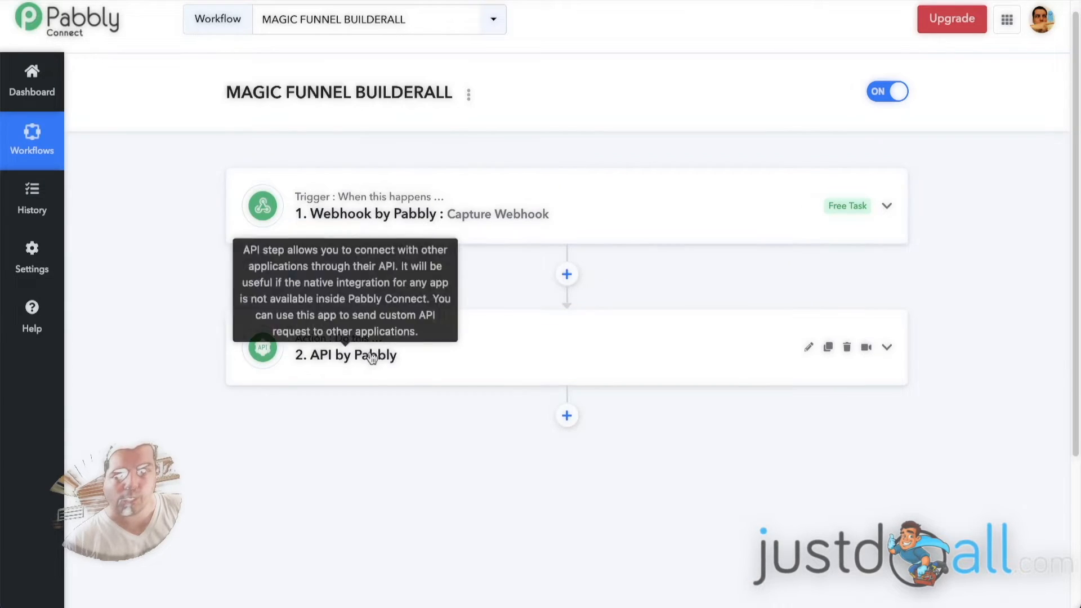
{"action": "left_click", "coordinate": [451, 343]}
{"action": "scroll", "coordinate": [169, 315], "scroll_direction": "down", "scroll_amount": 1}
{"action": "scroll", "coordinate": [171, 316], "scroll_direction": "down", "scroll_amount": 4}
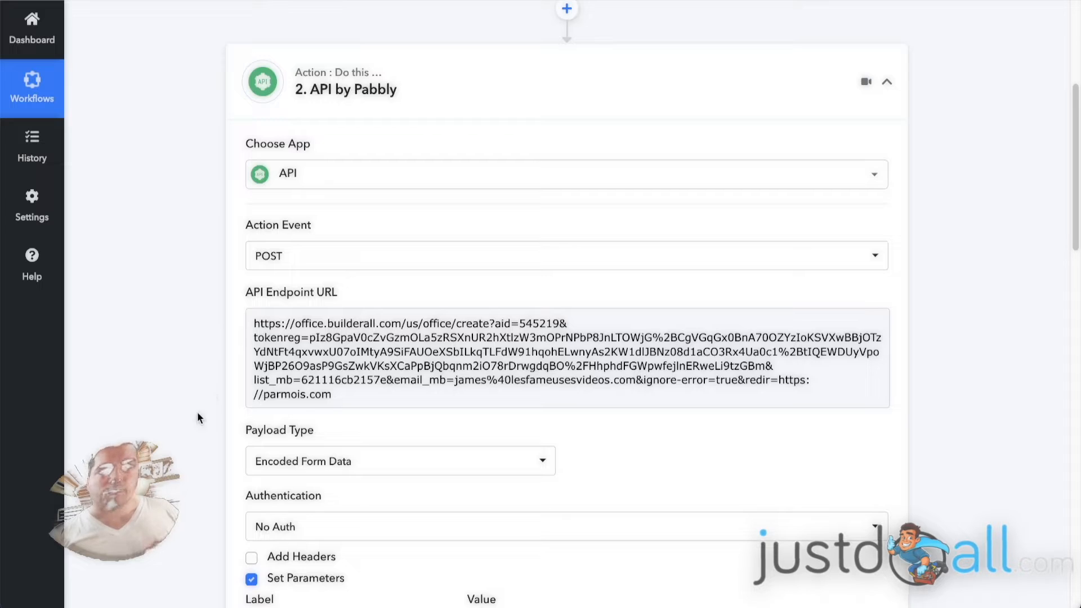
{"action": "left_click", "coordinate": [254, 324]}
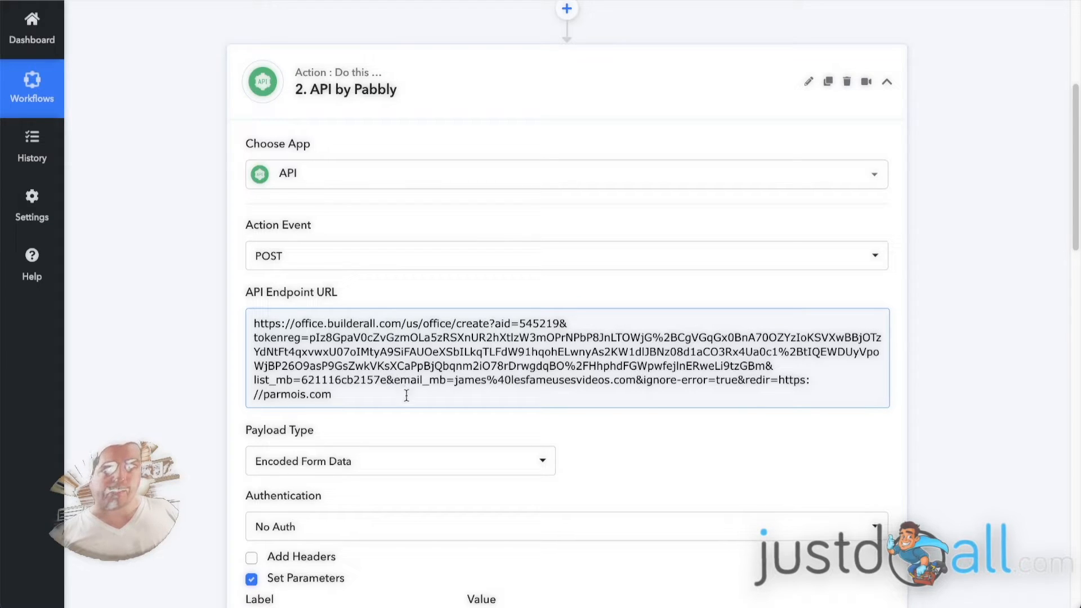
{"action": "left_click", "coordinate": [182, 339]}
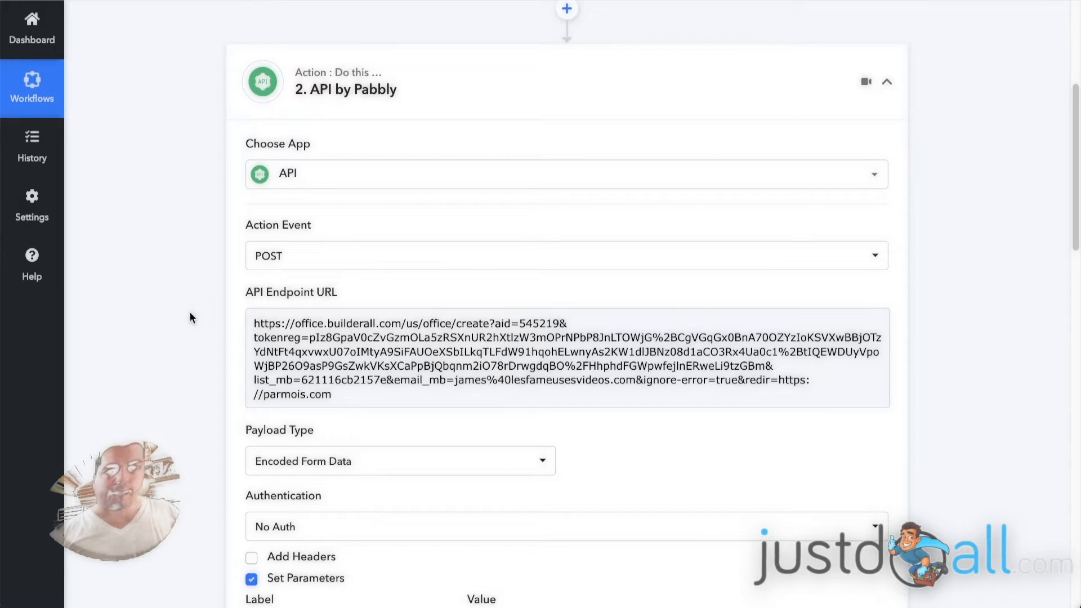
{"action": "left_click", "coordinate": [272, 379]}
{"action": "left_click", "coordinate": [134, 367]}
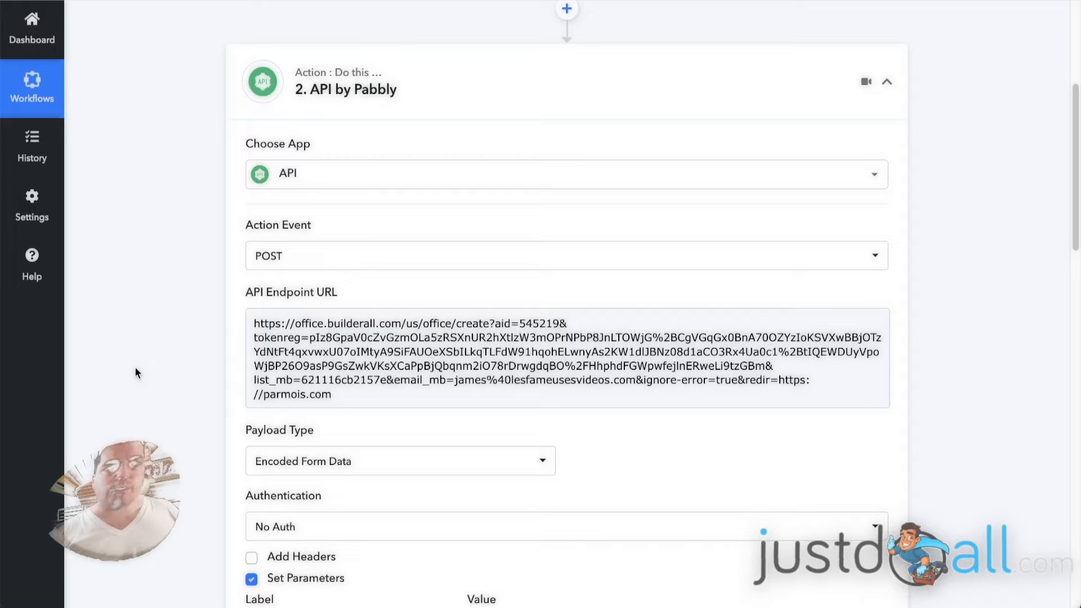
{"action": "left_click", "coordinate": [428, 322]}
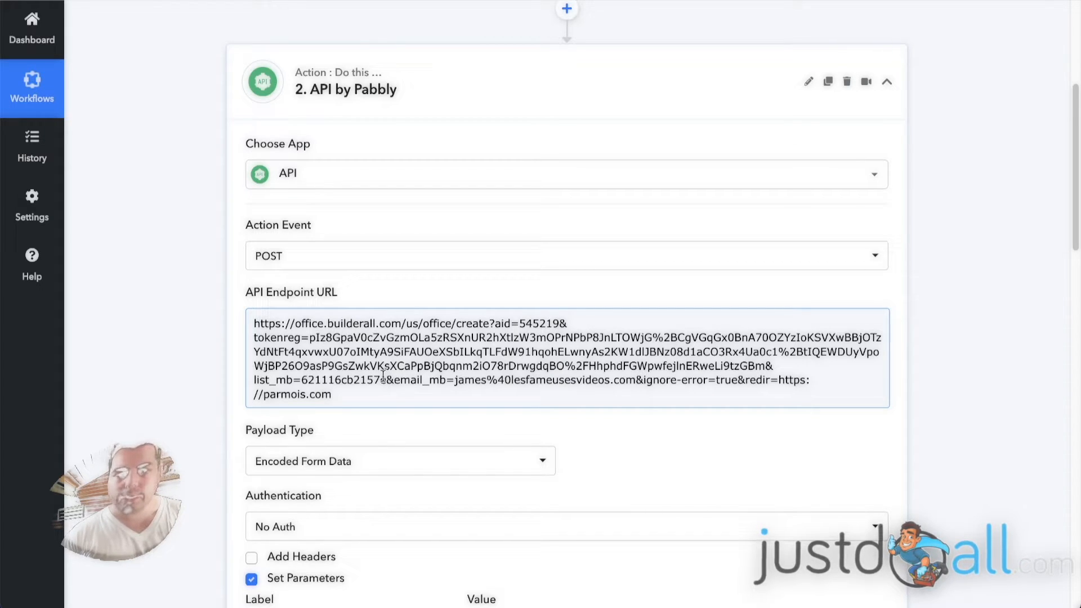
{"action": "scroll", "coordinate": [192, 326], "scroll_direction": "down", "scroll_amount": 4}
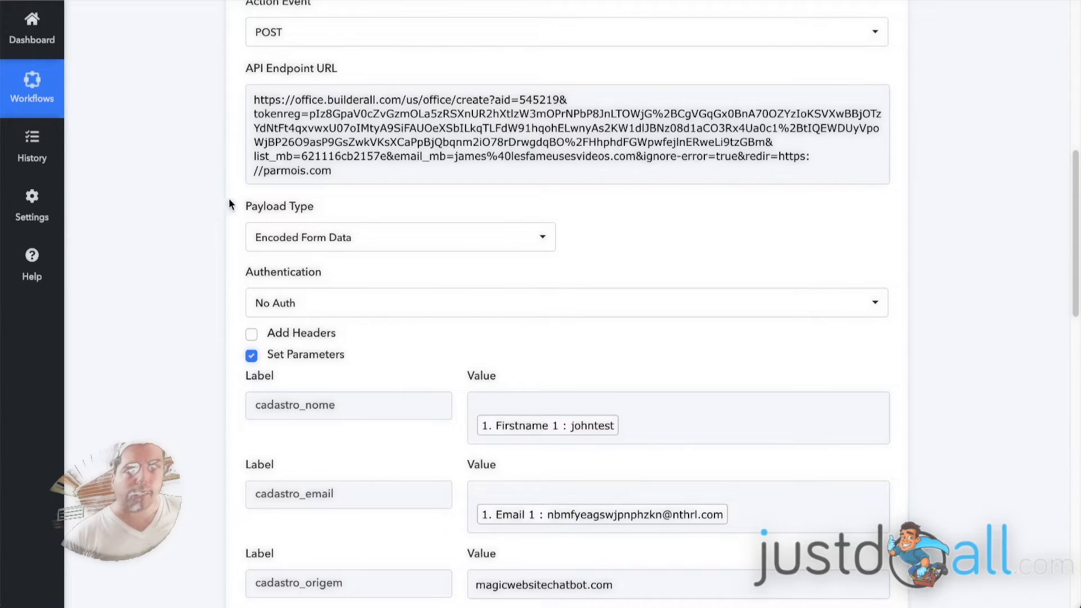
{"action": "left_click", "coordinate": [384, 245]}
{"action": "left_click", "coordinate": [183, 258]}
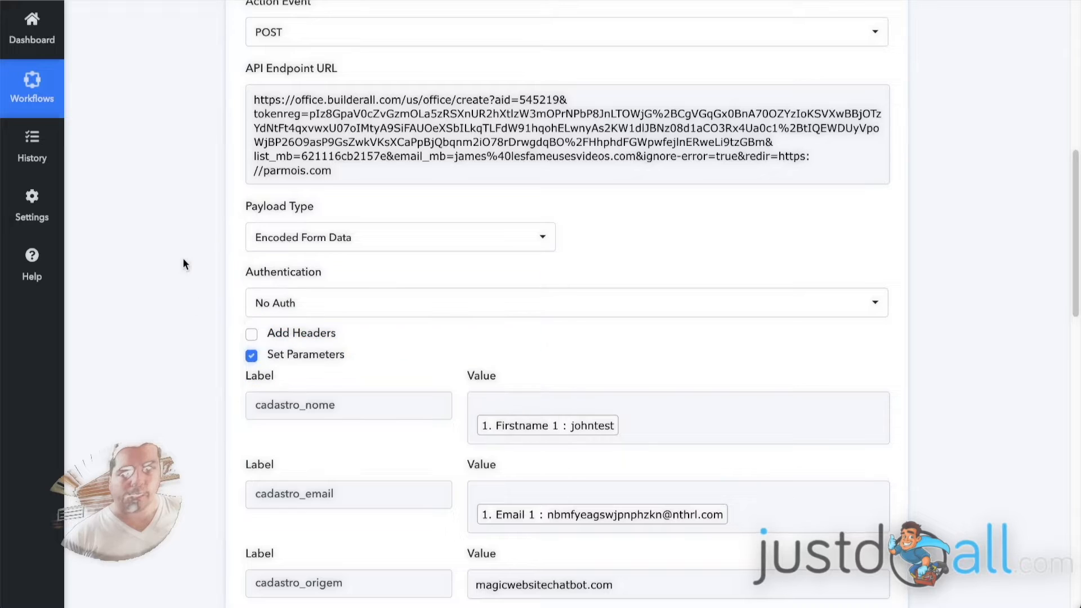
{"action": "scroll", "coordinate": [226, 276], "scroll_direction": "down", "scroll_amount": 3}
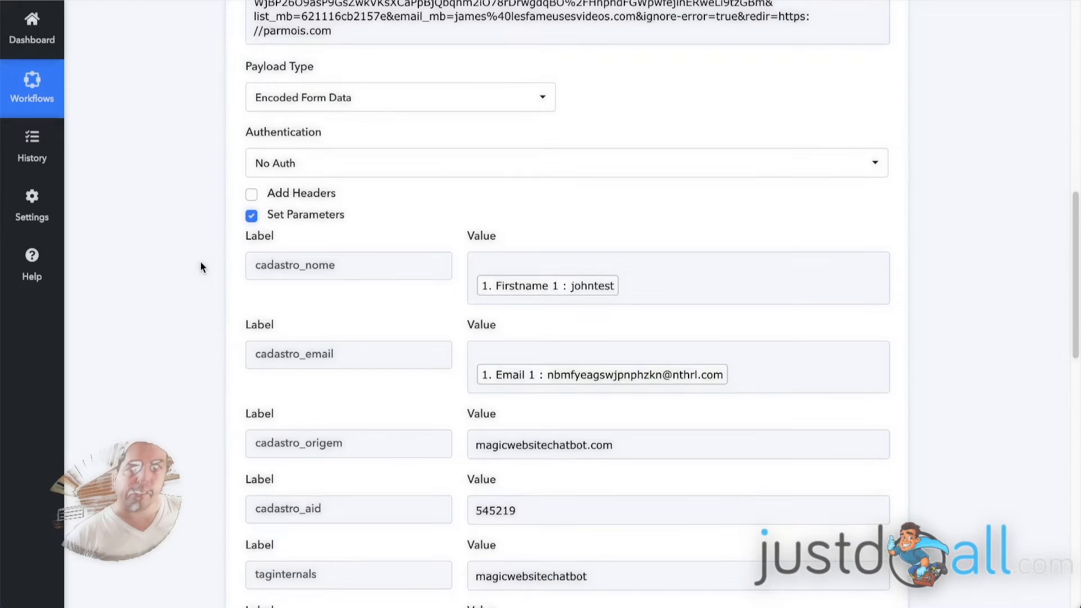
{"action": "scroll", "coordinate": [210, 256], "scroll_direction": "down", "scroll_amount": 1}
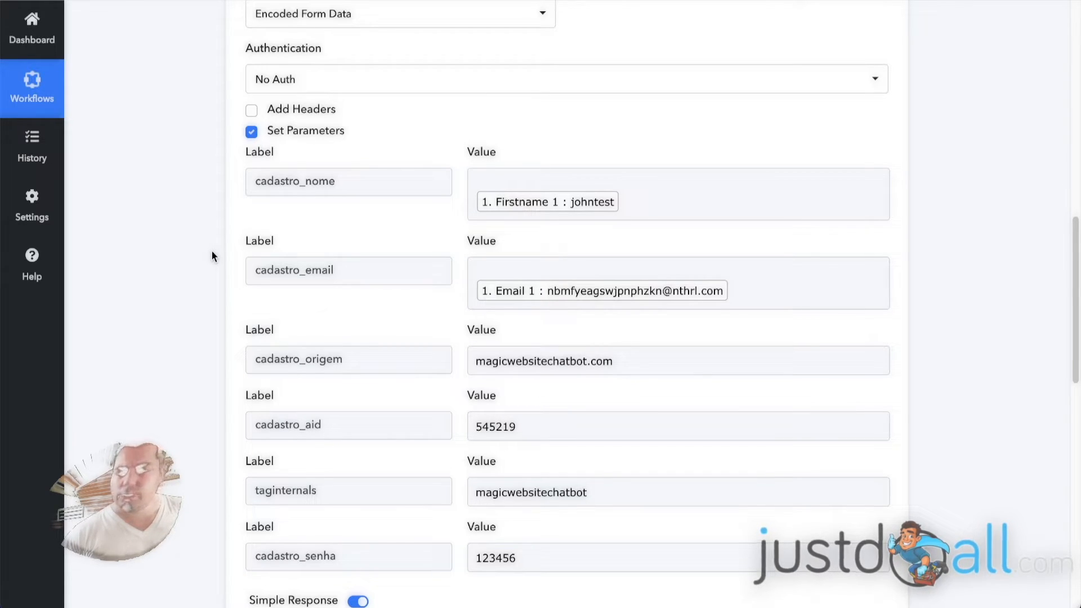
{"action": "scroll", "coordinate": [204, 167], "scroll_direction": "down", "scroll_amount": 1}
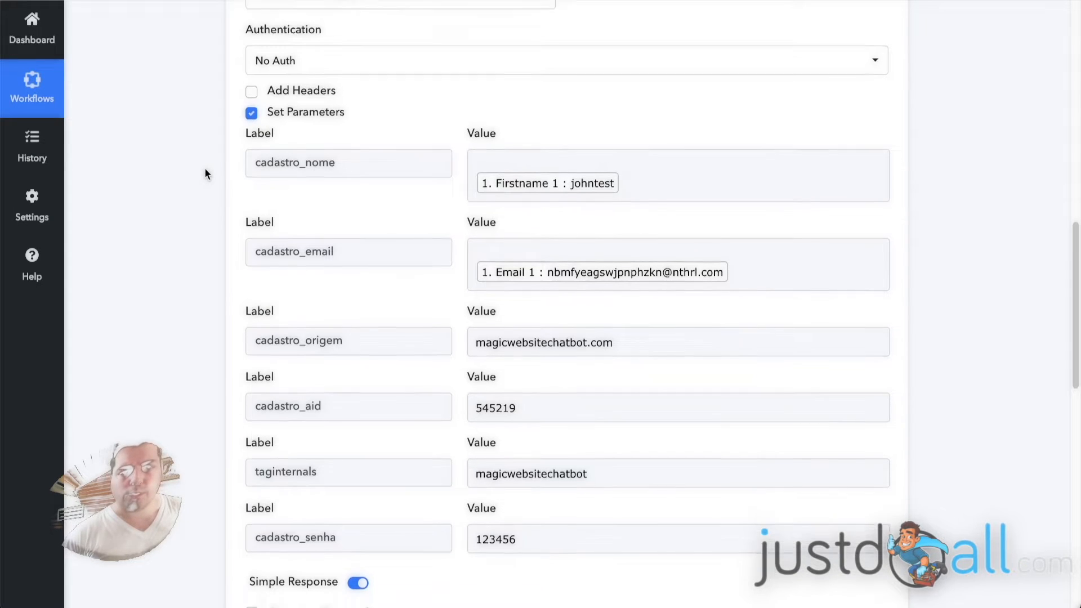
{"action": "left_click", "coordinate": [315, 98]}
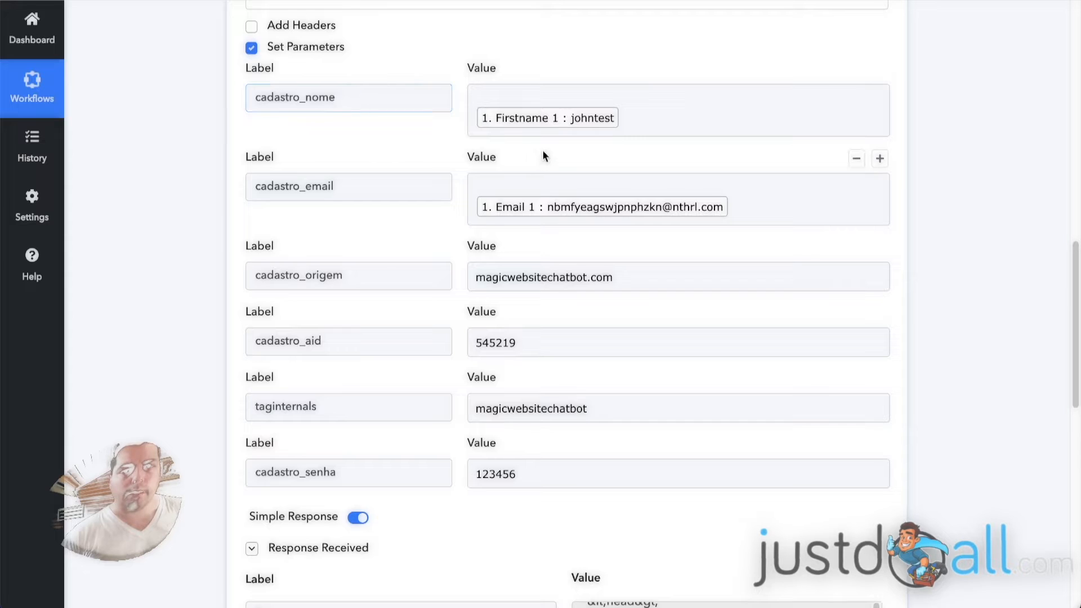
{"action": "left_click", "coordinate": [532, 122]}
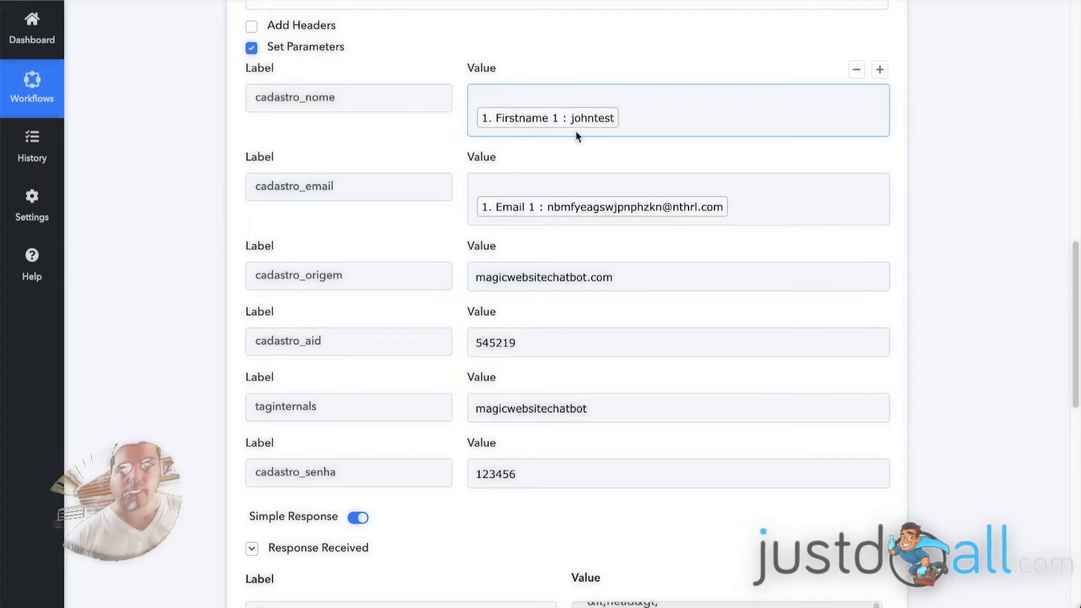
{"action": "left_click", "coordinate": [304, 186]}
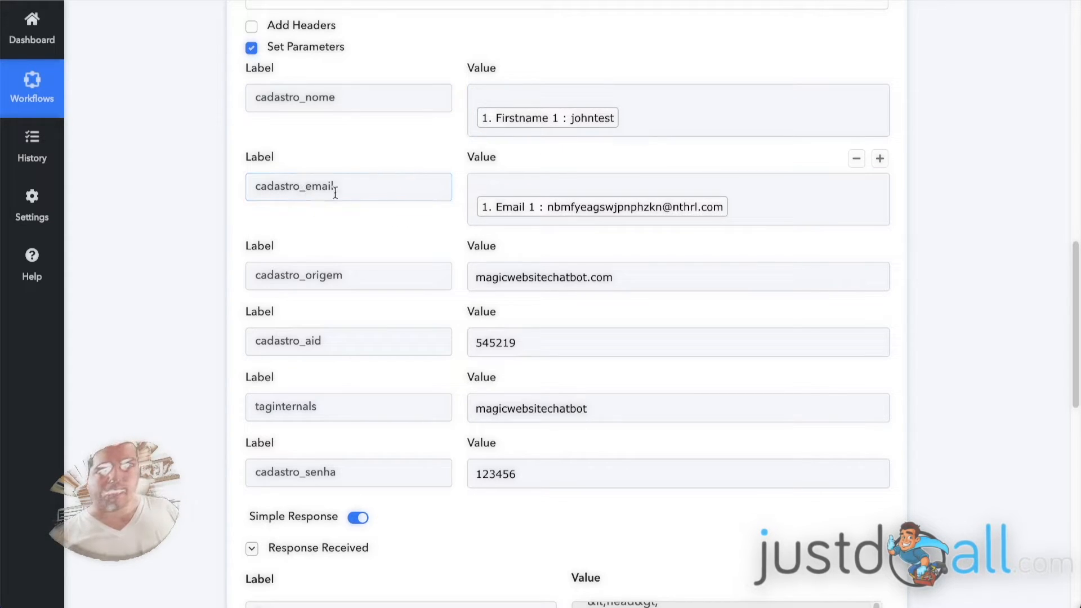
{"action": "left_click", "coordinate": [638, 206]}
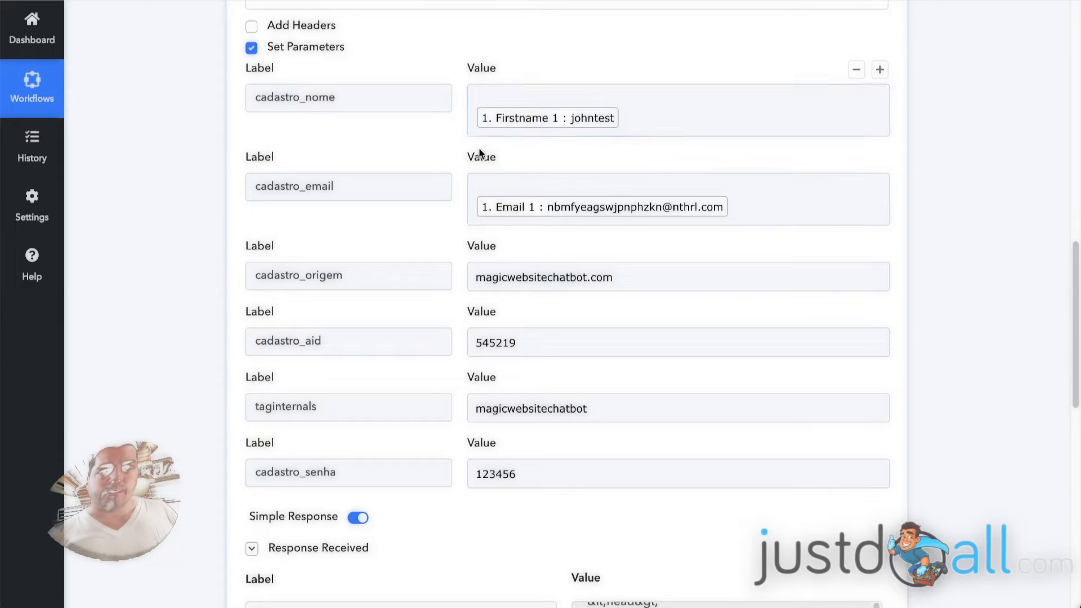
{"action": "scroll", "coordinate": [144, 167], "scroll_direction": "up", "scroll_amount": 6}
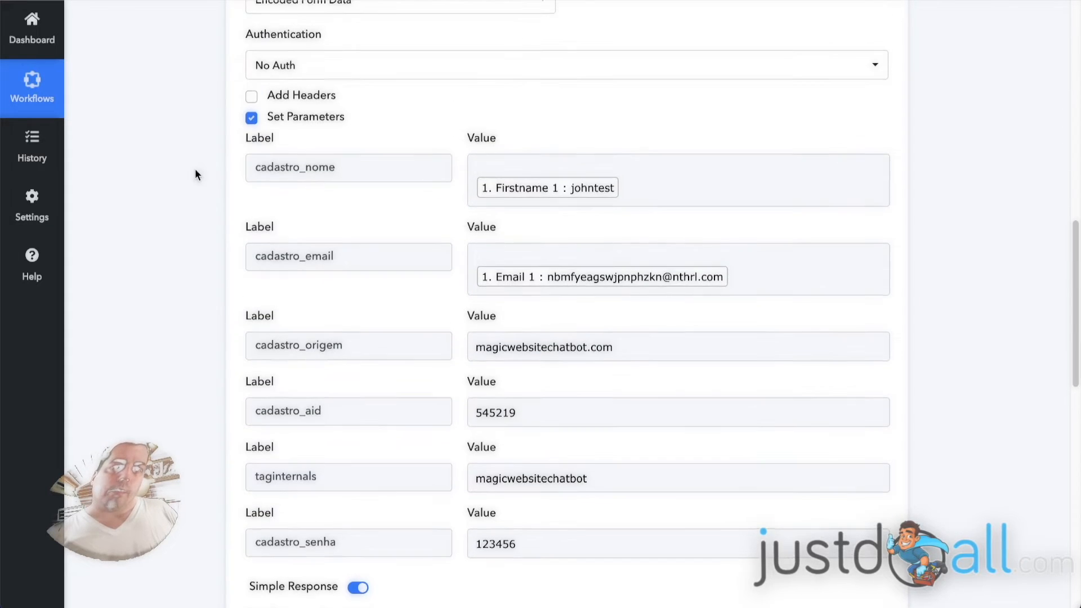
{"action": "scroll", "coordinate": [200, 187], "scroll_direction": "up", "scroll_amount": 7}
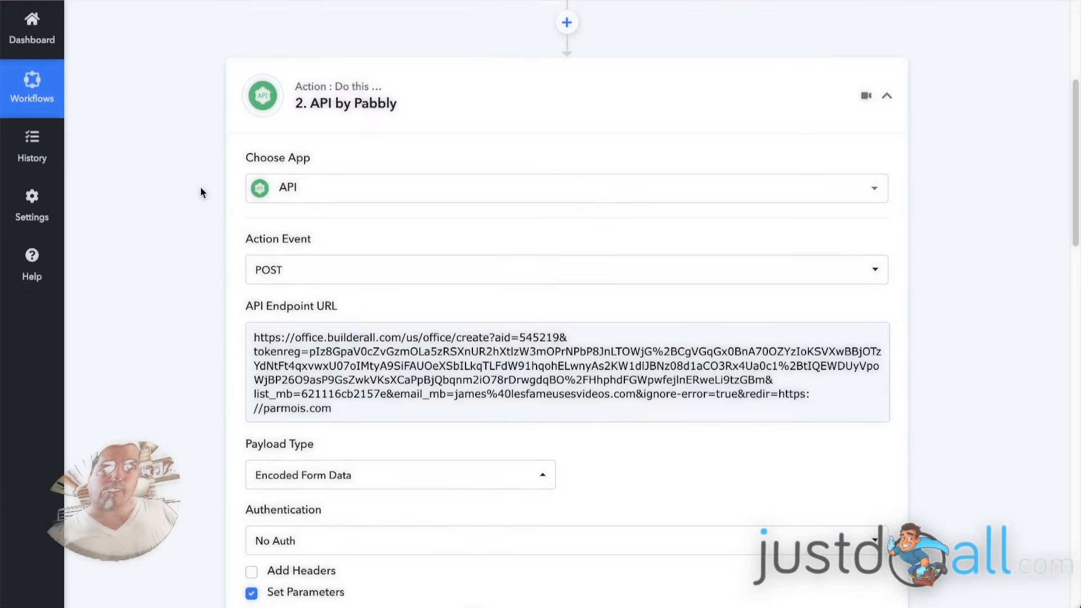
Expand the Webhook by Pabbly trigger and its Response Received showing Email 1 and Firstname 1.
{"action": "left_click", "coordinate": [457, 155]}
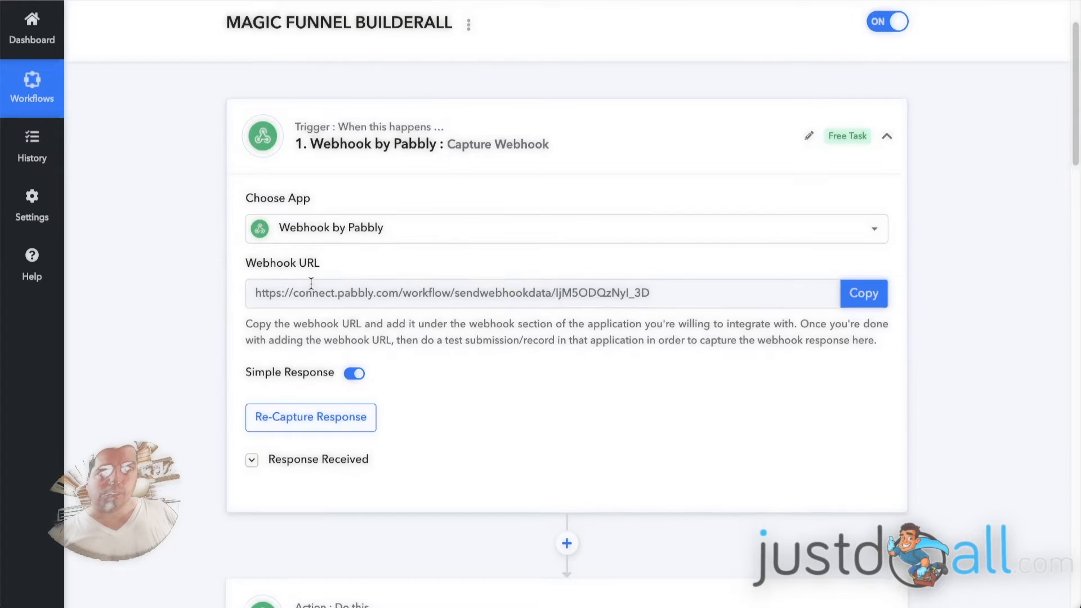
{"action": "scroll", "coordinate": [159, 406], "scroll_direction": "down", "scroll_amount": 2}
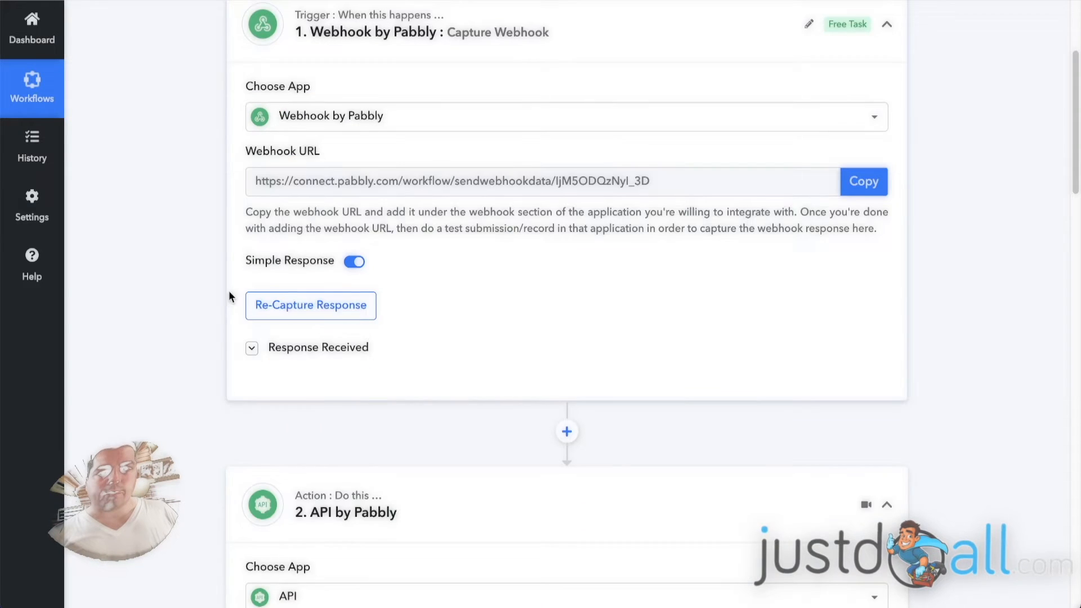
{"action": "left_click", "coordinate": [305, 359]}
{"action": "scroll", "coordinate": [194, 318], "scroll_direction": "down", "scroll_amount": 2}
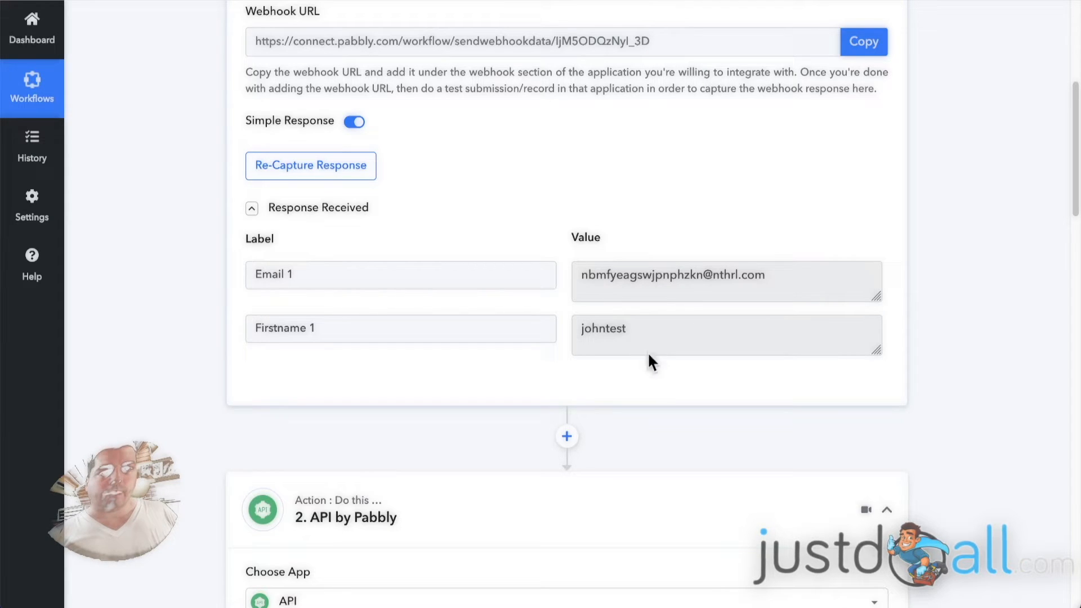
{"action": "scroll", "coordinate": [193, 234], "scroll_direction": "down", "scroll_amount": 5}
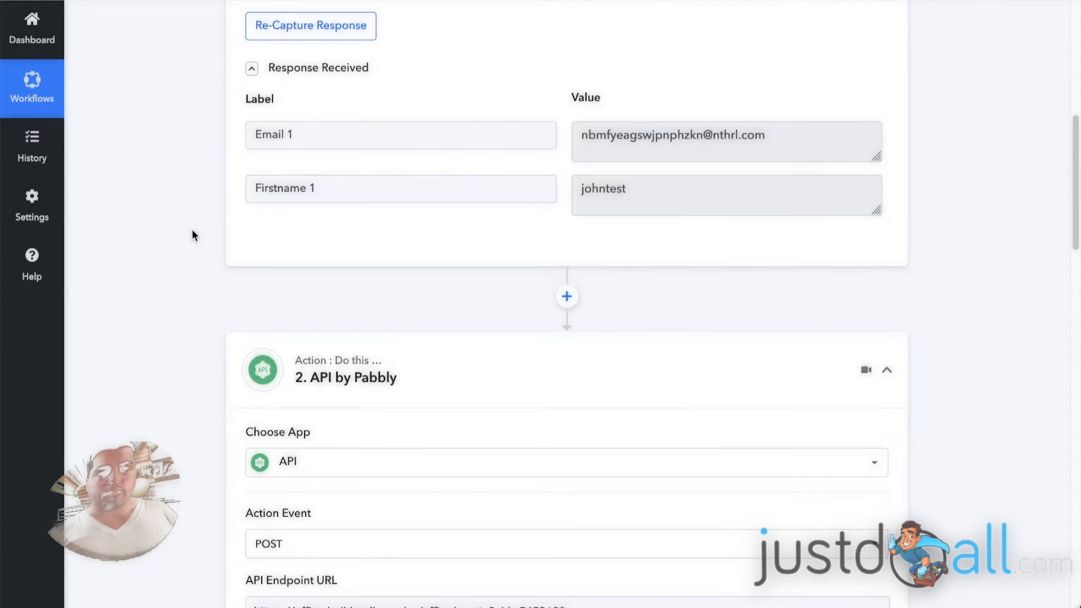
{"action": "scroll", "coordinate": [206, 220], "scroll_direction": "down", "scroll_amount": 5}
{"action": "scroll", "coordinate": [206, 222], "scroll_direction": "down", "scroll_amount": 4}
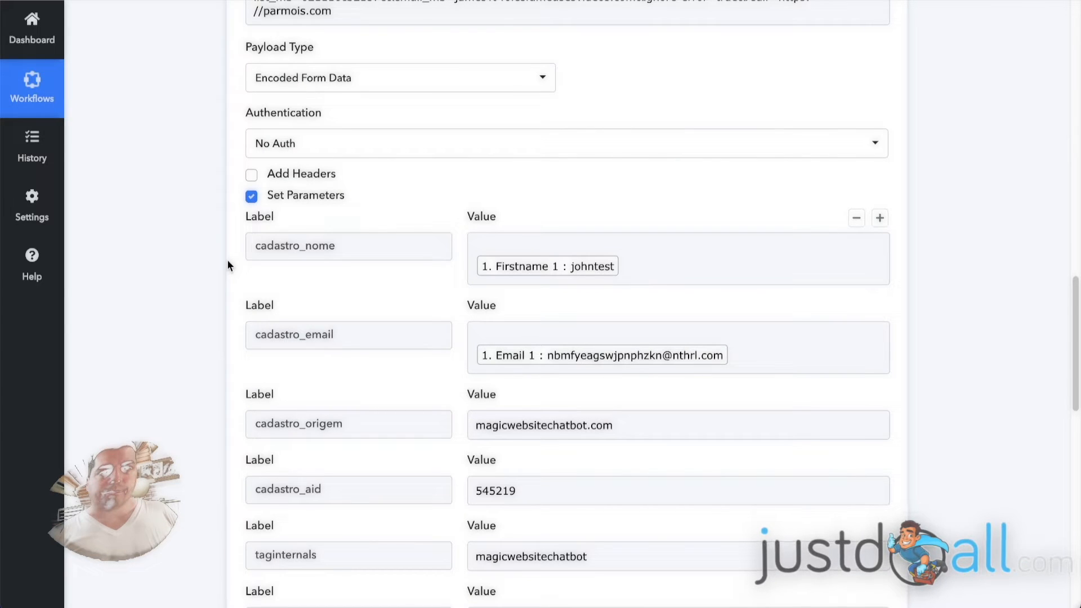
Review the API by Pabbly parameters: cadastro_nome, cadastro_email and cadastro_aid 545219.
{"action": "scroll", "coordinate": [227, 261], "scroll_direction": "down", "scroll_amount": 3}
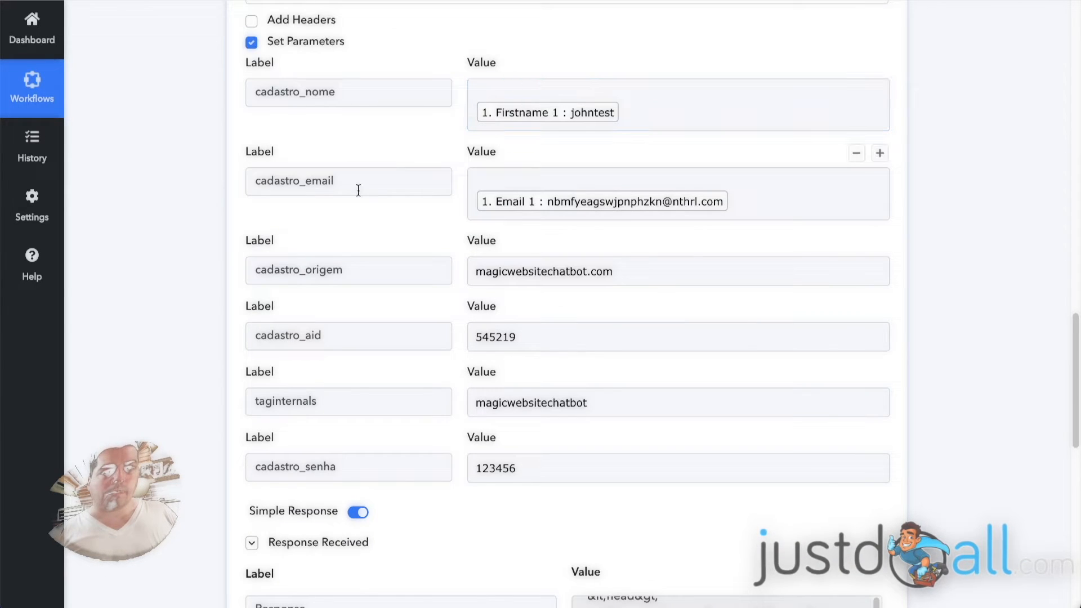
{"action": "scroll", "coordinate": [358, 190], "scroll_direction": "down", "scroll_amount": 1}
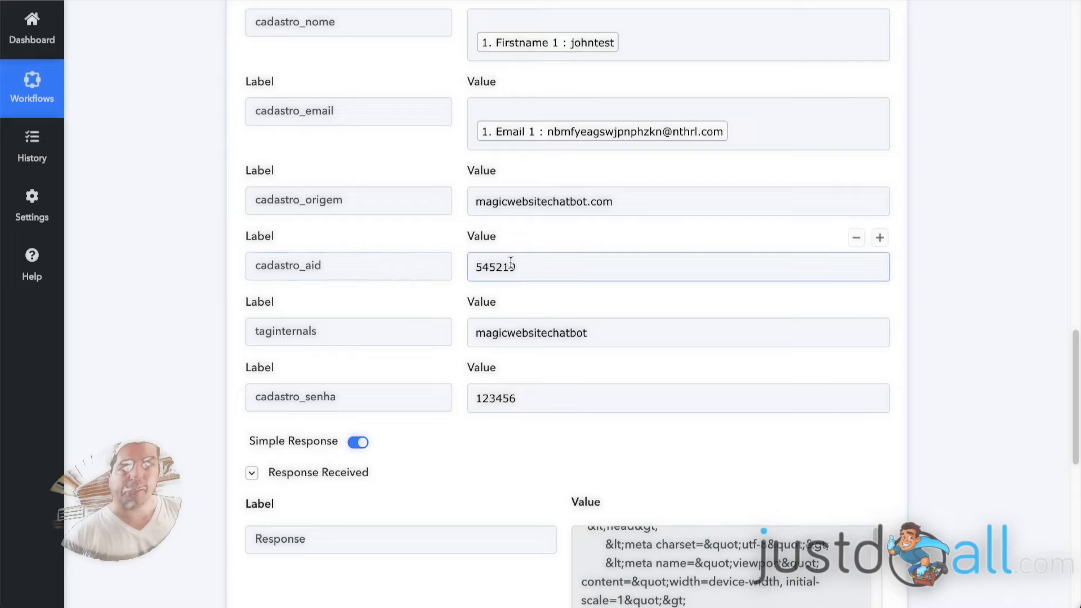
{"action": "scroll", "coordinate": [200, 266], "scroll_direction": "up", "scroll_amount": 6}
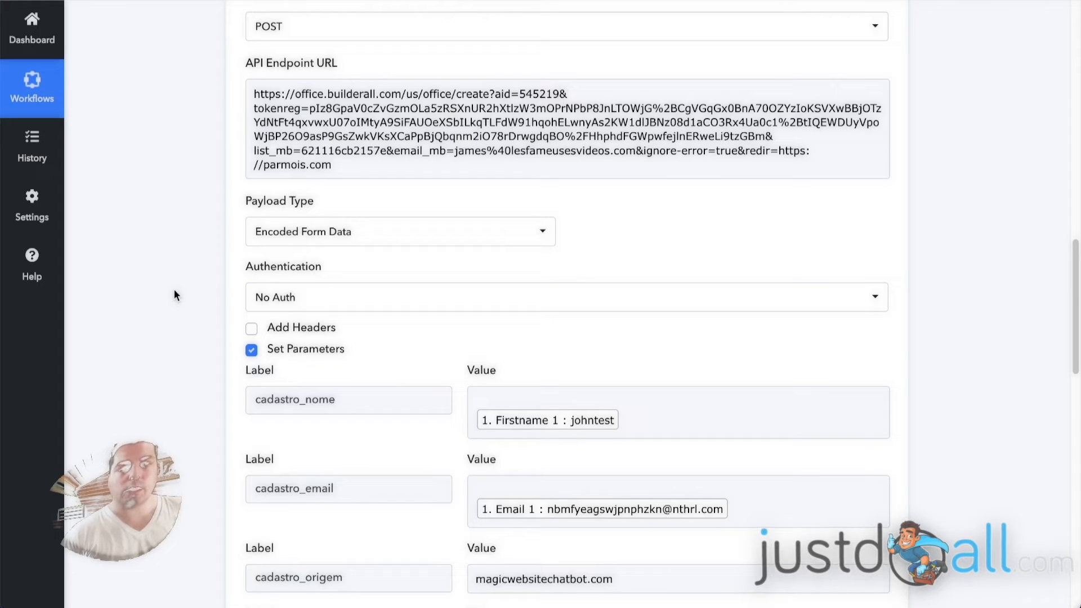
{"action": "scroll", "coordinate": [197, 133], "scroll_direction": "down", "scroll_amount": 2}
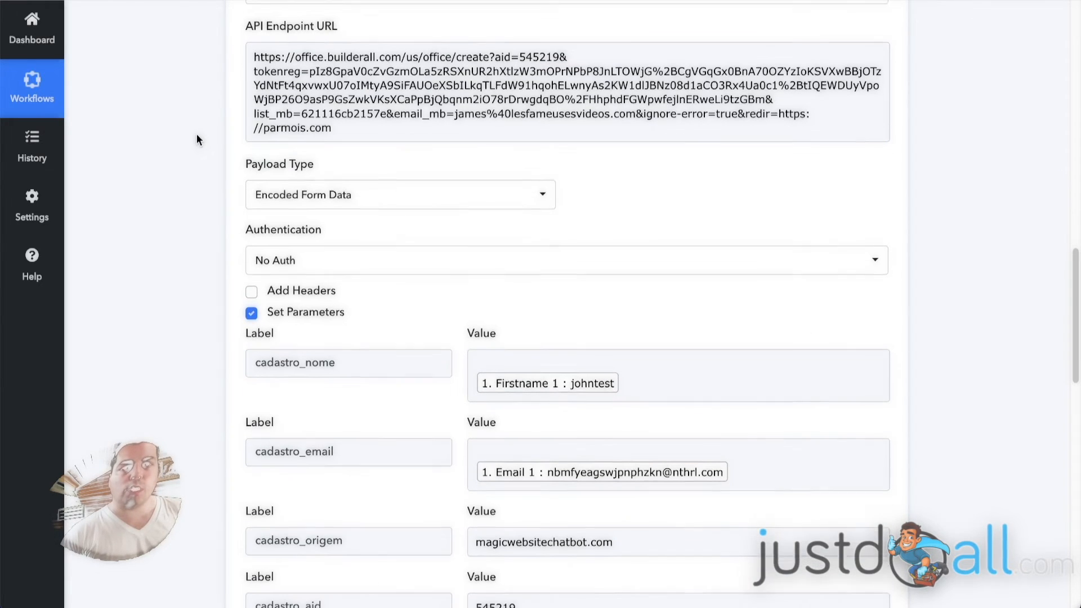
{"action": "scroll", "coordinate": [205, 136], "scroll_direction": "down", "scroll_amount": 9}
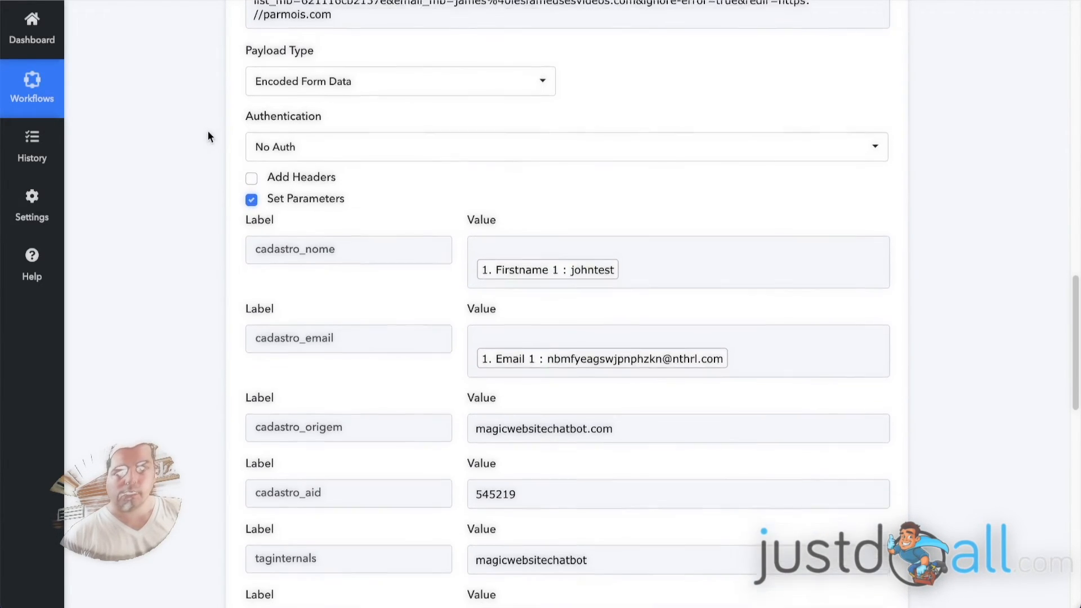
{"action": "scroll", "coordinate": [214, 131], "scroll_direction": "down", "scroll_amount": 2}
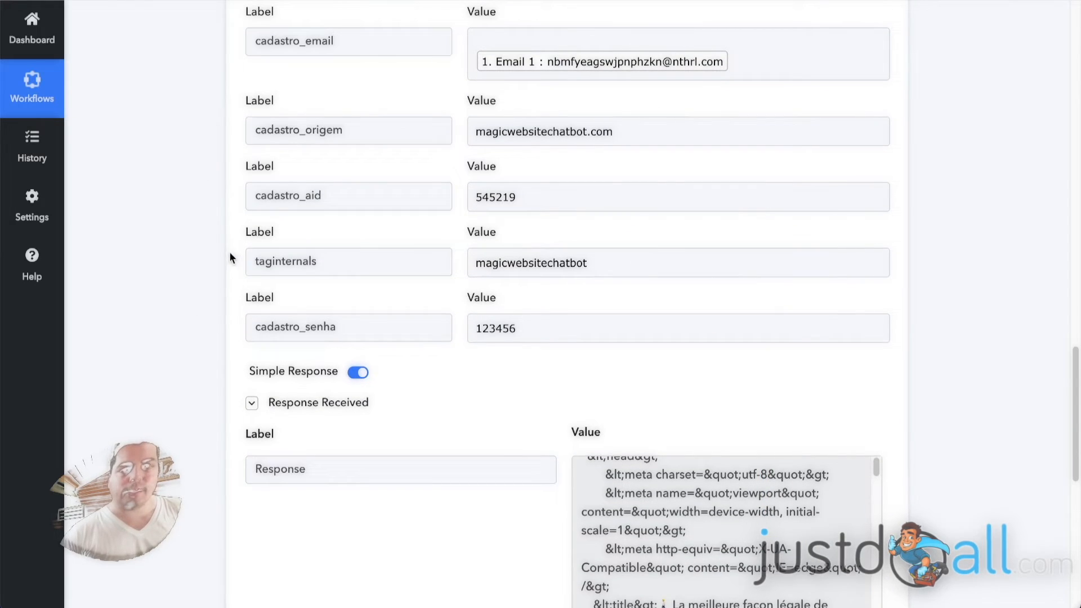
{"action": "scroll", "coordinate": [228, 262], "scroll_direction": "up", "scroll_amount": 5}
{"action": "scroll", "coordinate": [192, 257], "scroll_direction": "up", "scroll_amount": 13}
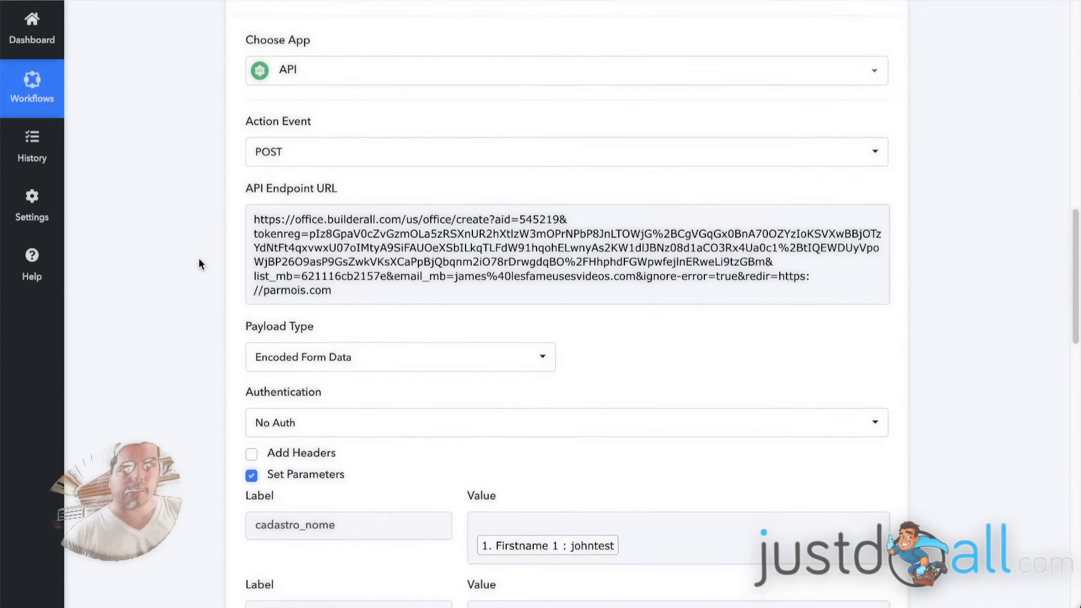
Collapse the API by Pabbly action and the Webhook trigger to their headers.
{"action": "left_click", "coordinate": [441, 77]}
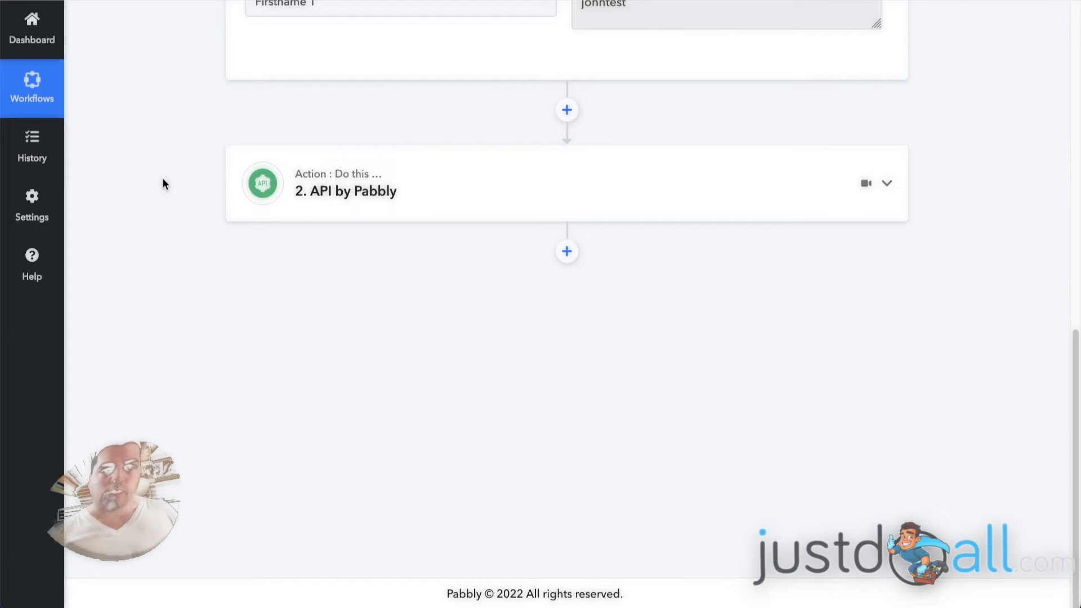
{"action": "scroll", "coordinate": [187, 184], "scroll_direction": "up", "scroll_amount": 15}
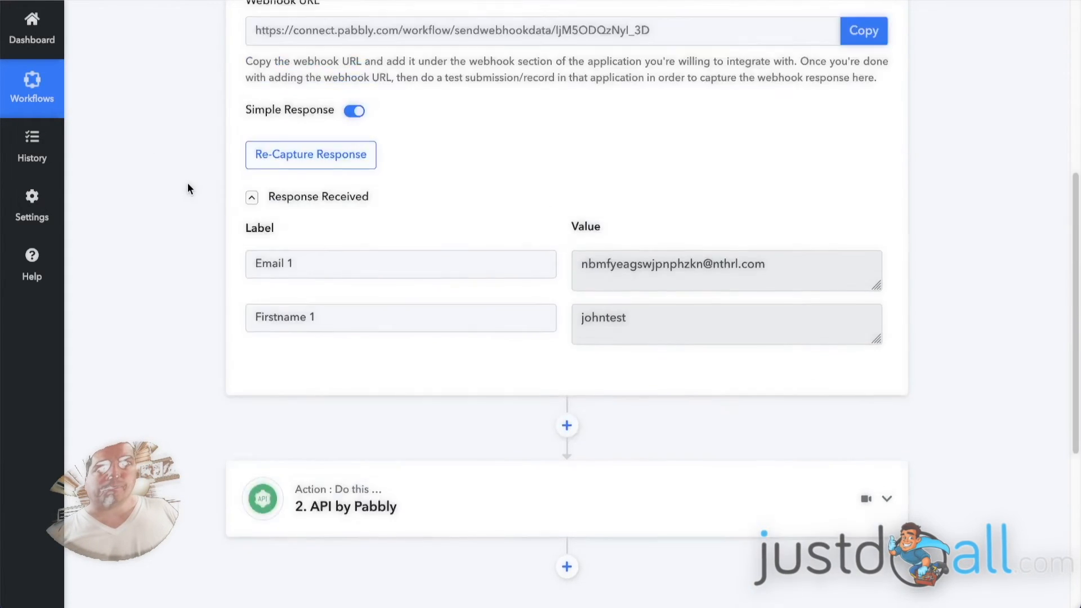
{"action": "left_click", "coordinate": [648, 206]}
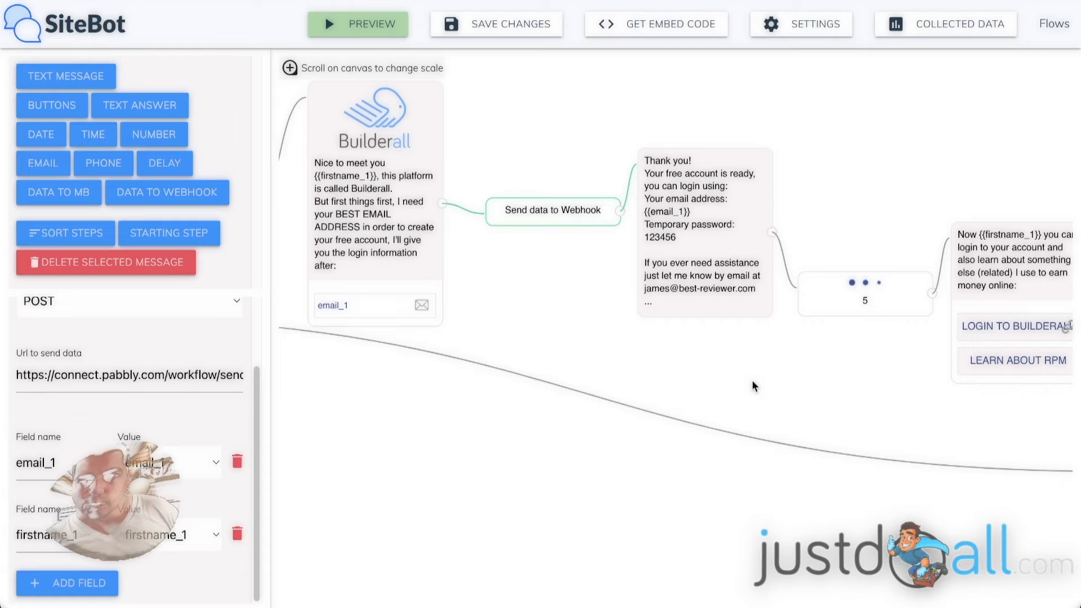
View the Send data to Webhook node between the email question and thank-you message.
{"action": "scroll", "coordinate": [535, 298], "scroll_direction": "down", "scroll_amount": 1}
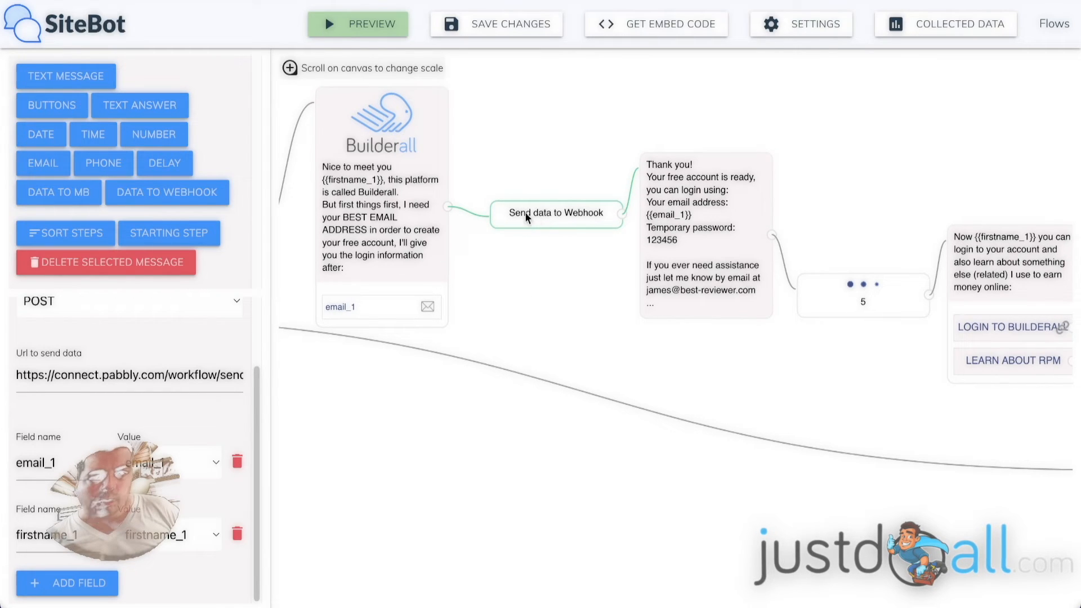